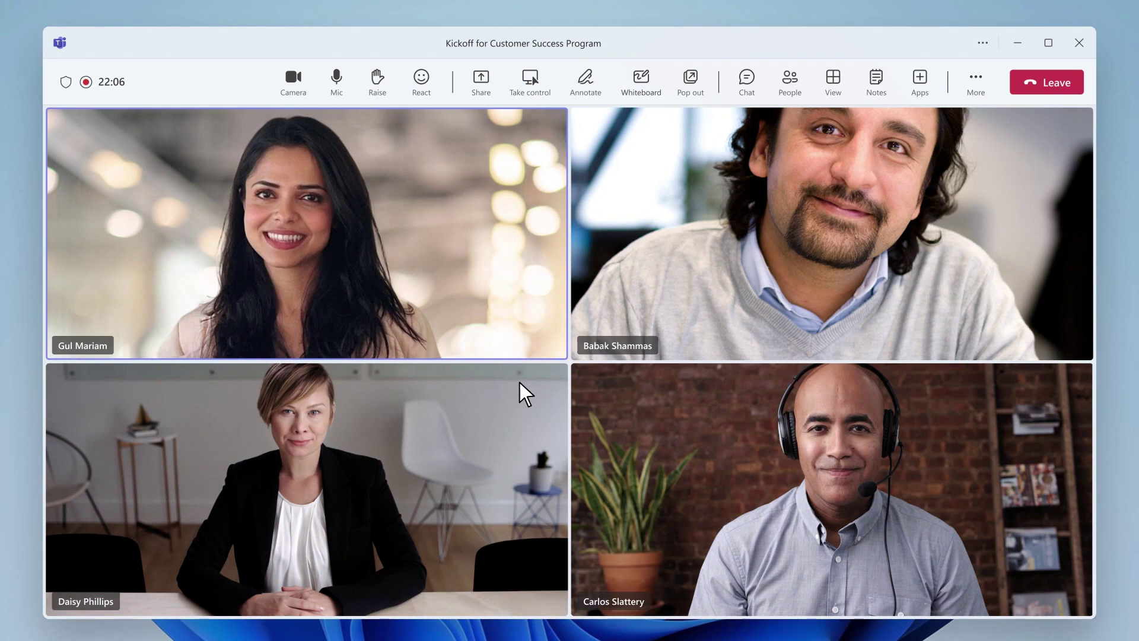
# - Have Copilot capture the customer-input reminder as a task in the meeting notes, then leave the meeting
pyautogui.click(644, 86)
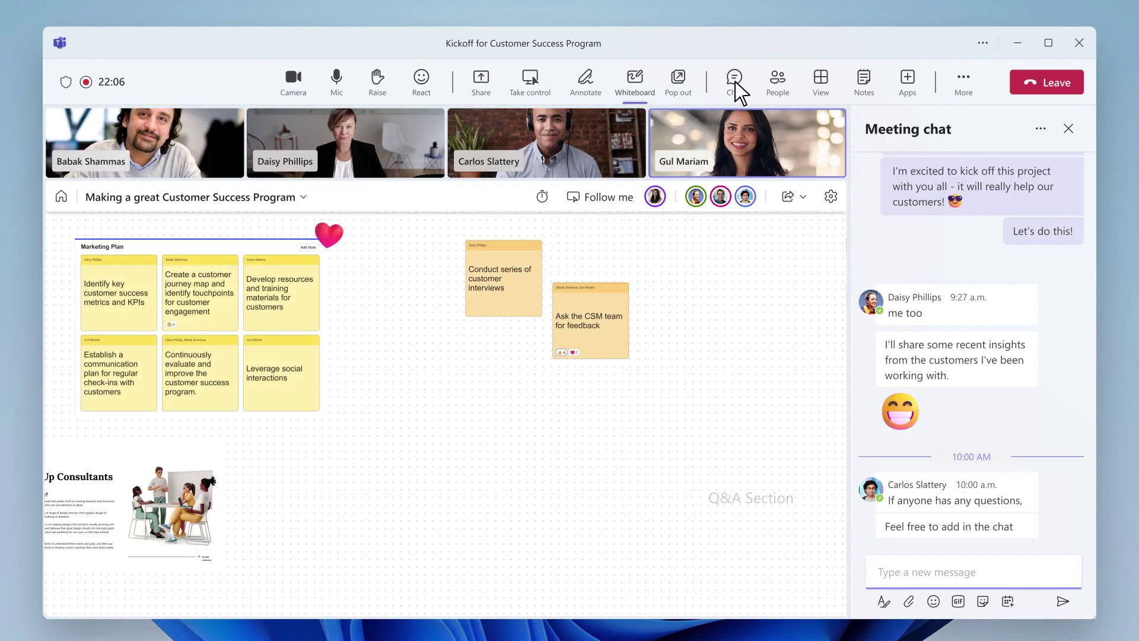
pyautogui.click(866, 82)
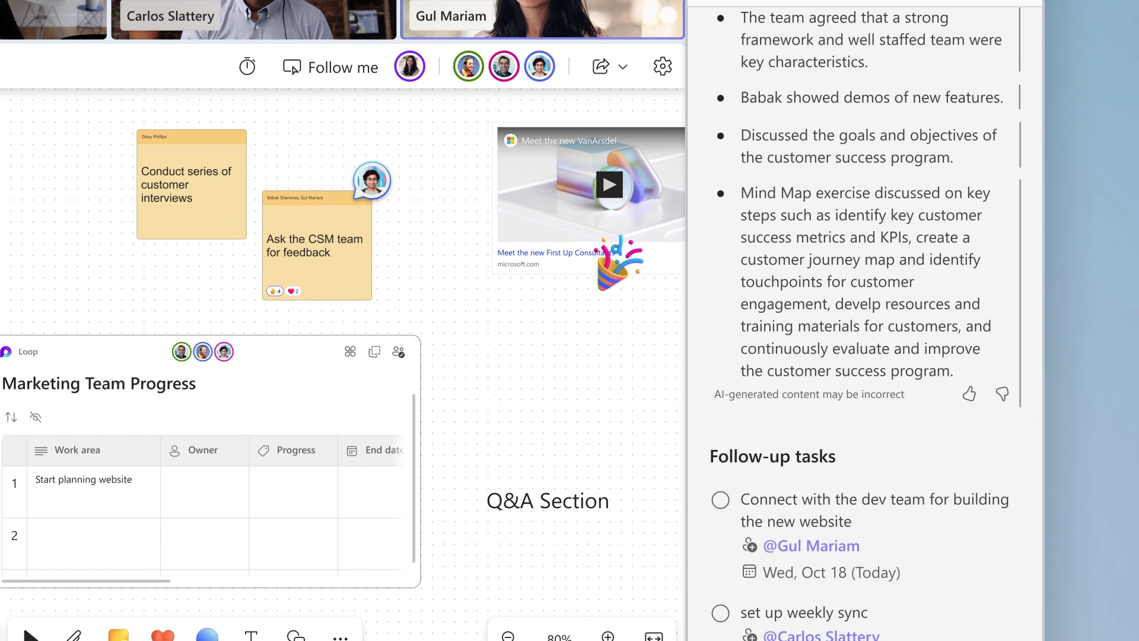
pyautogui.click(1019, 133)
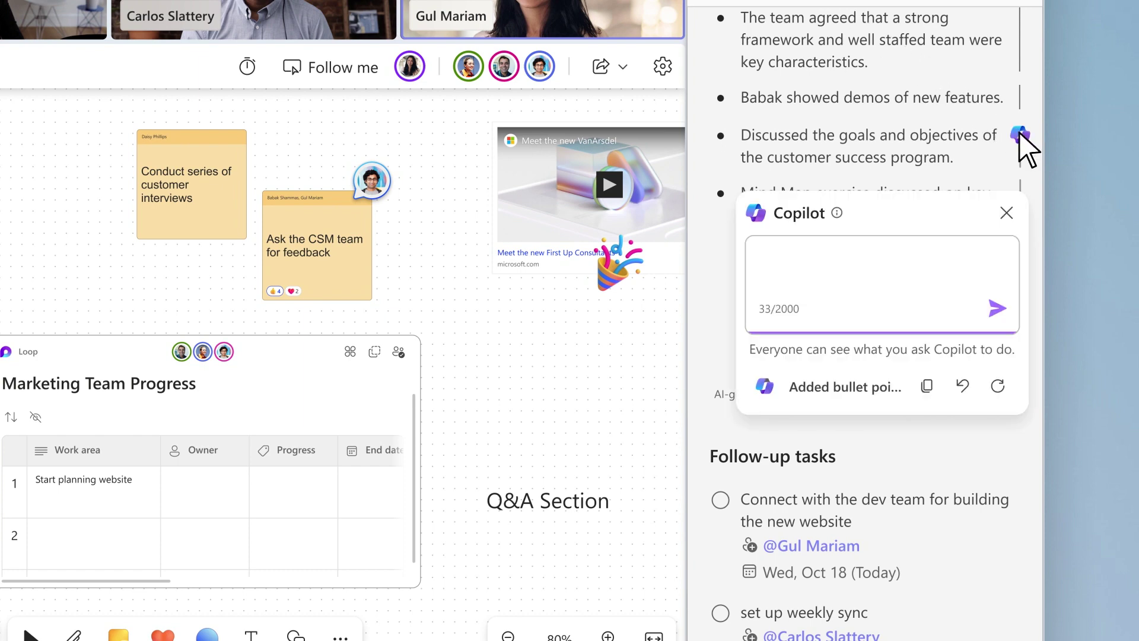
pyautogui.write('Capture what Beth said in task format')
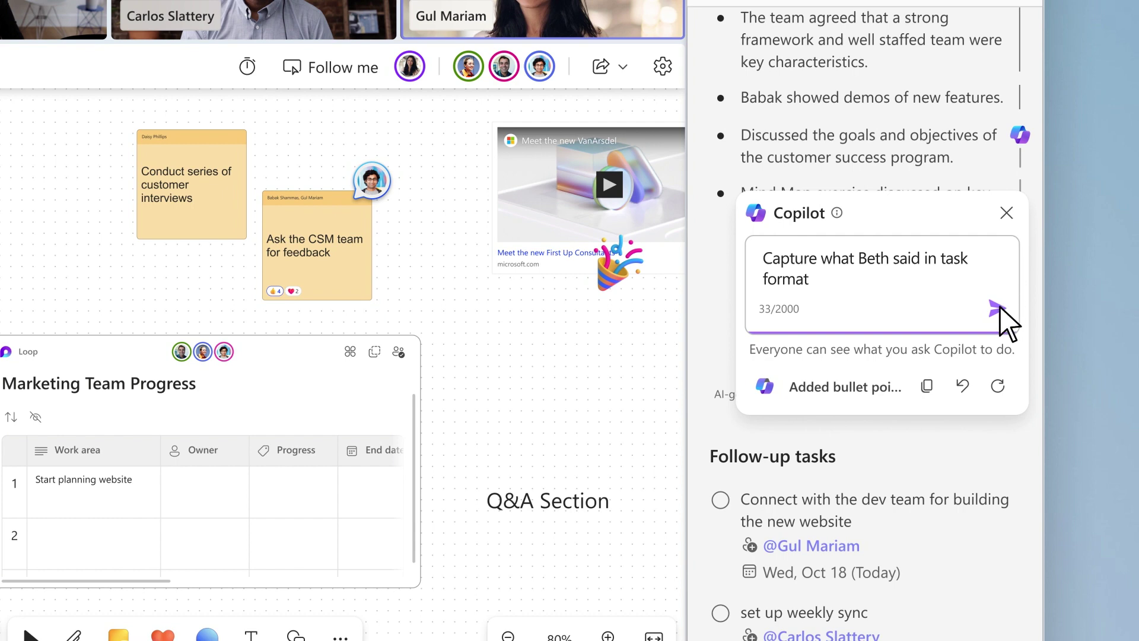
pyautogui.click(998, 307)
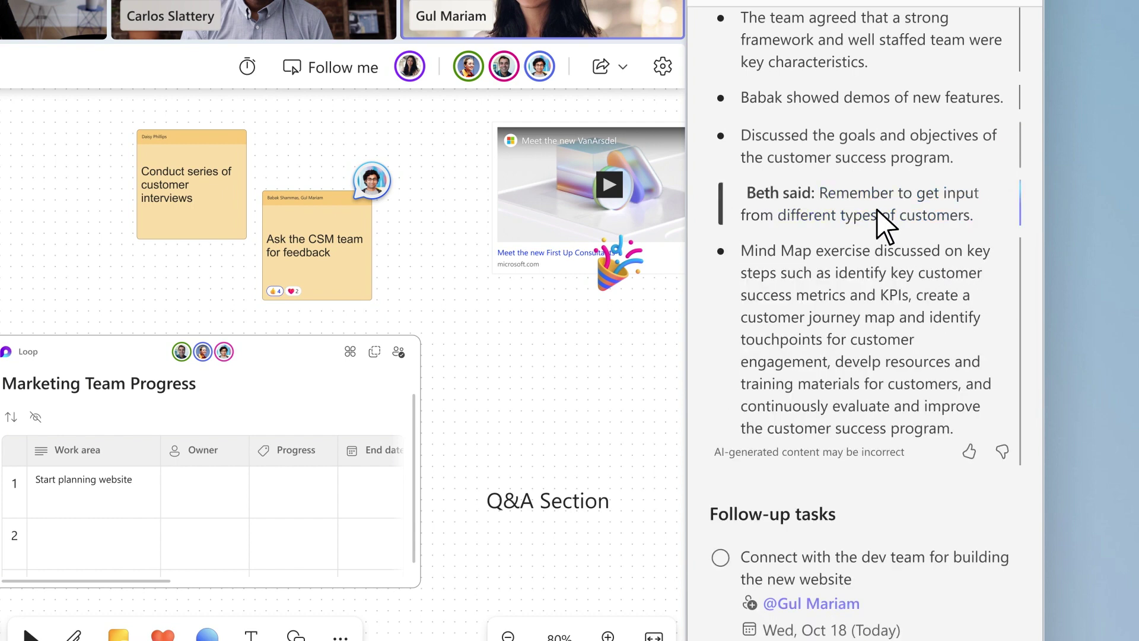
pyautogui.scroll(-3, 809, 431)
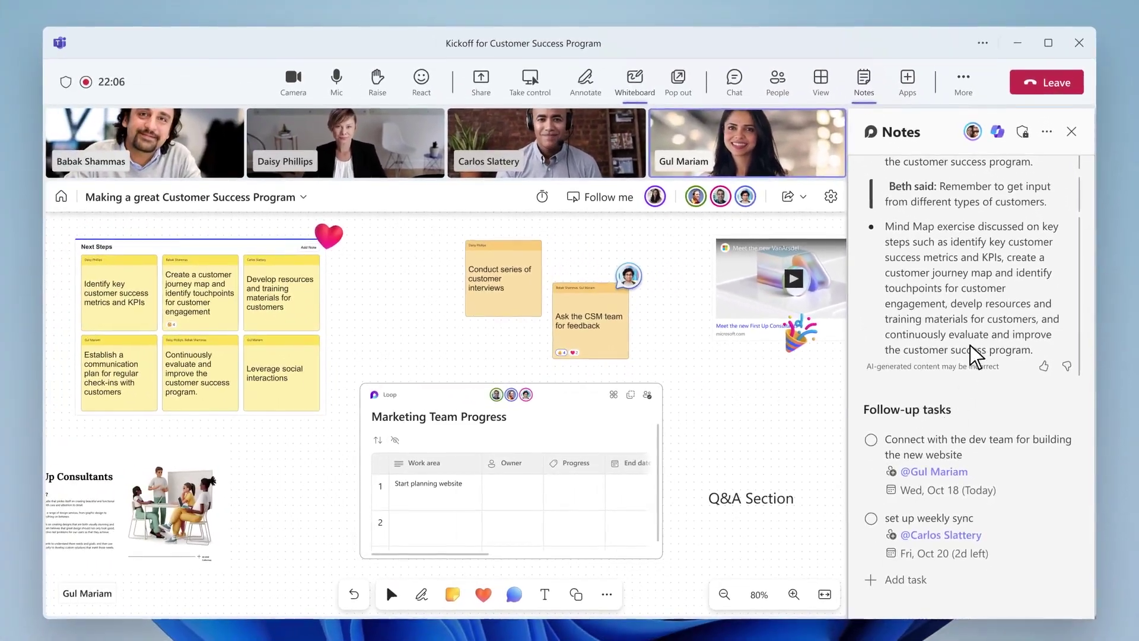
pyautogui.click(1063, 81)
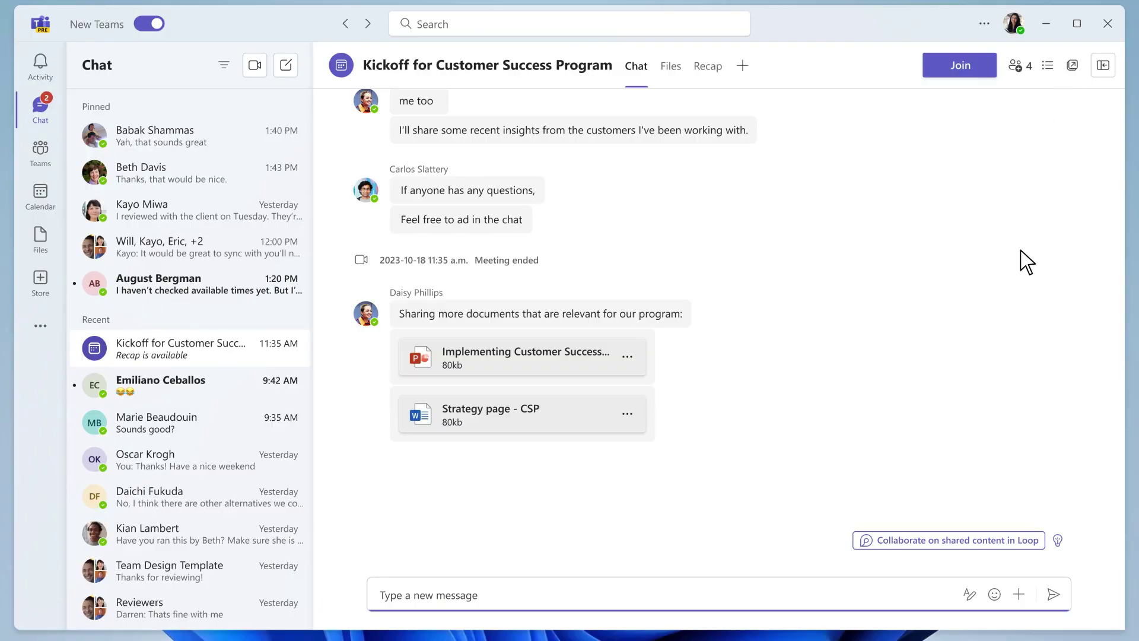
# - Create the Customer Success Program workspace with its members, the Kickoff page and the Strategy page - CSP
pyautogui.click(948, 539)
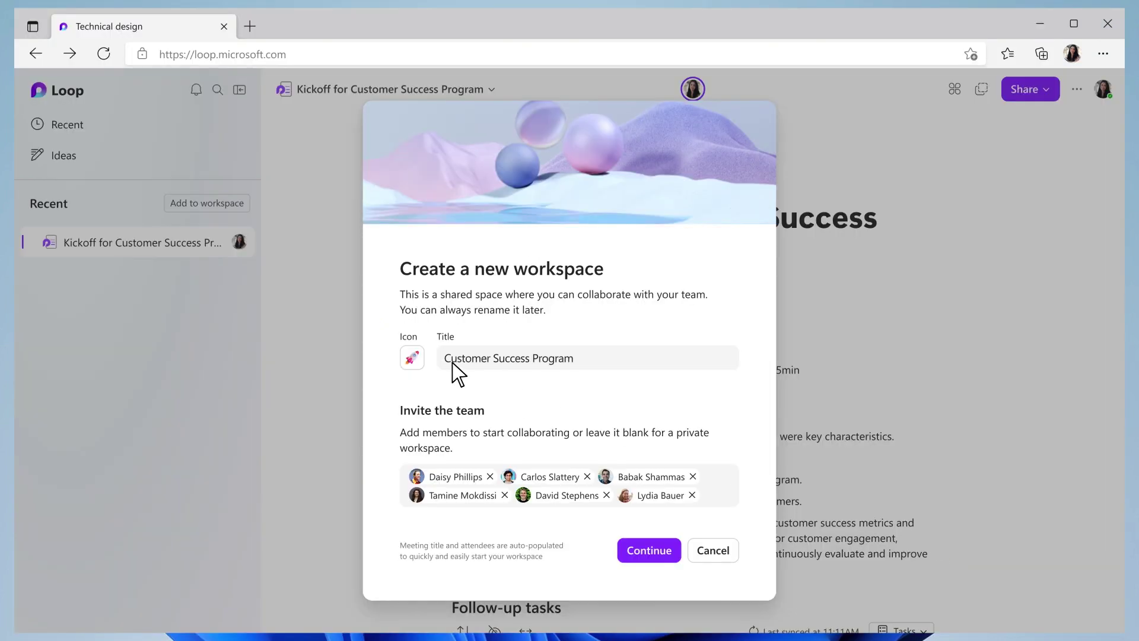
pyautogui.click(649, 551)
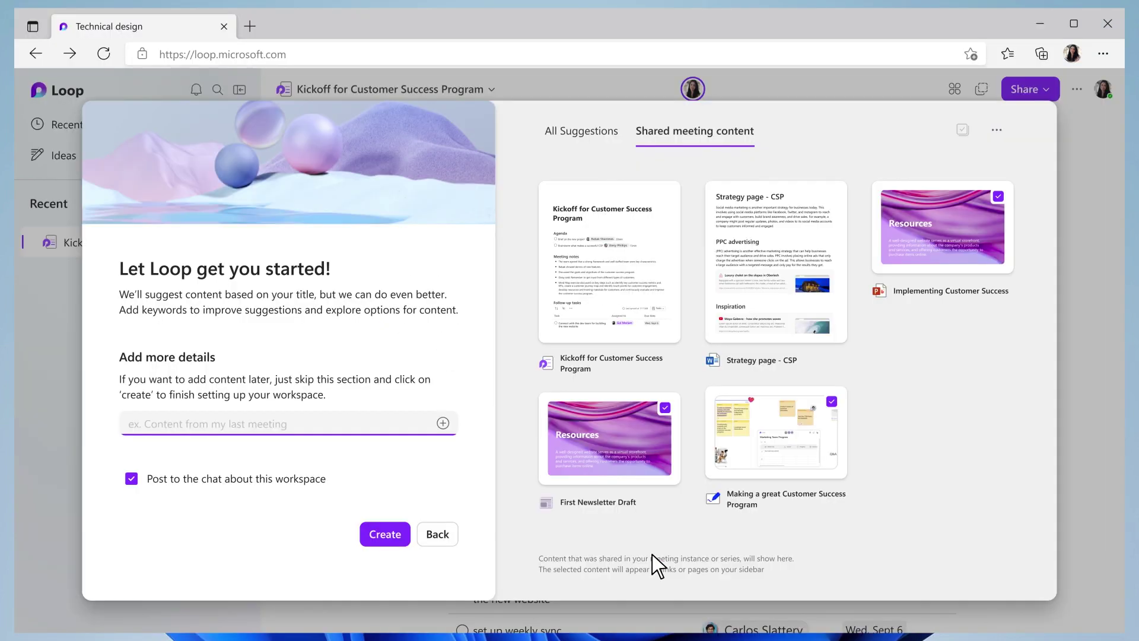
pyautogui.click(613, 354)
pyautogui.click(752, 323)
pyautogui.click(382, 536)
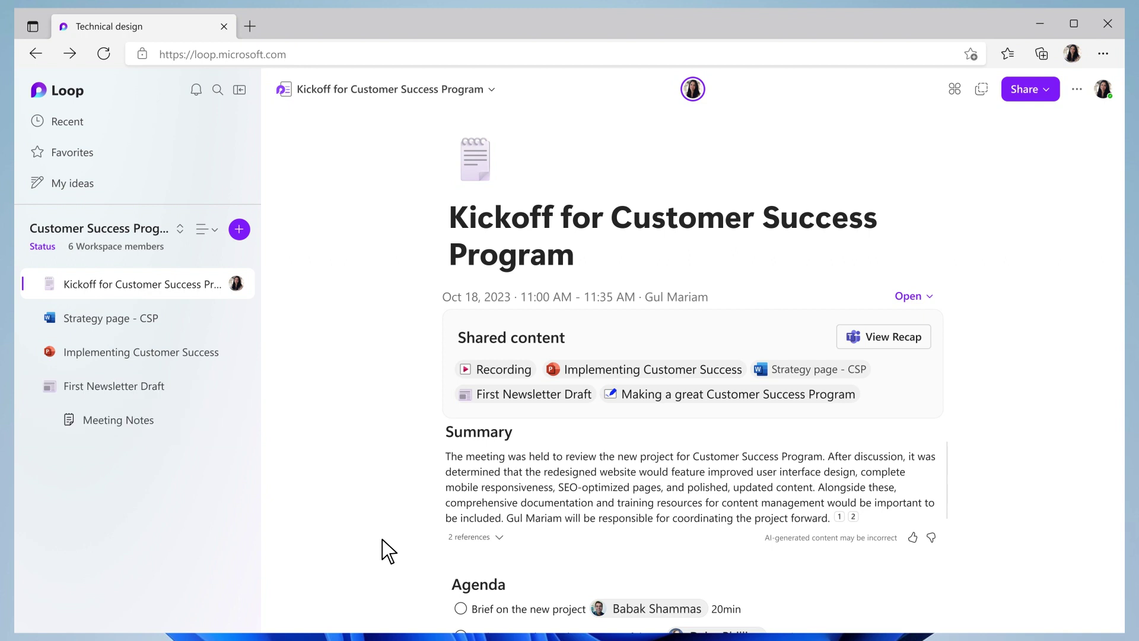
# - Build the 'Project Overview and Workstreams' page with Copilot from the reused page, then paste the whiteboard link below Tasks
pyautogui.click(239, 229)
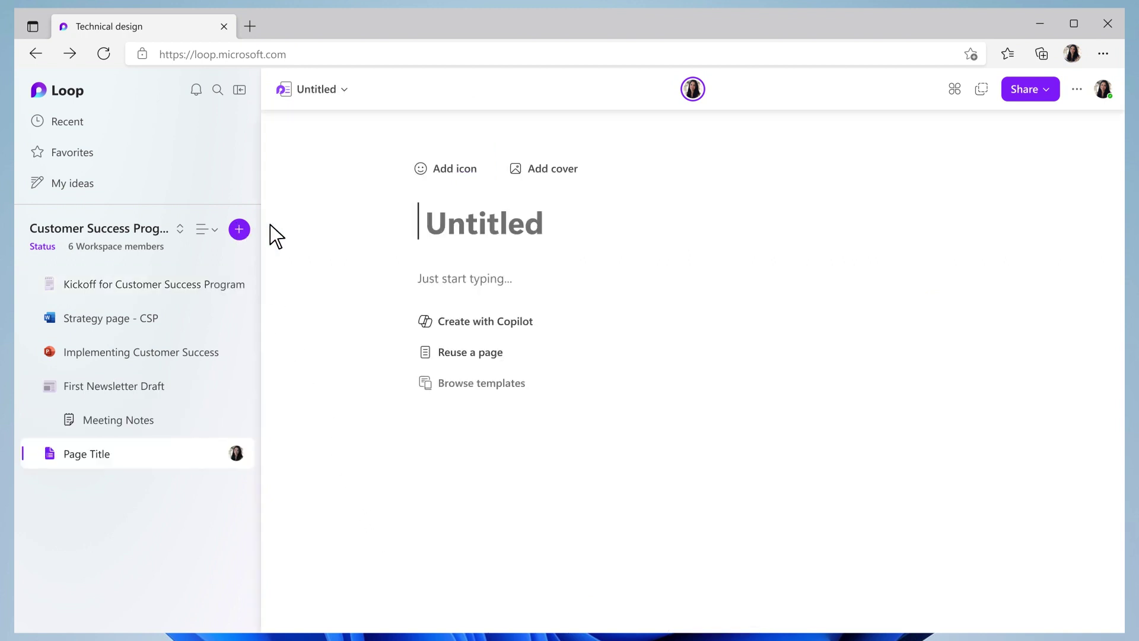
pyautogui.write('Project Overview and Workstreams')
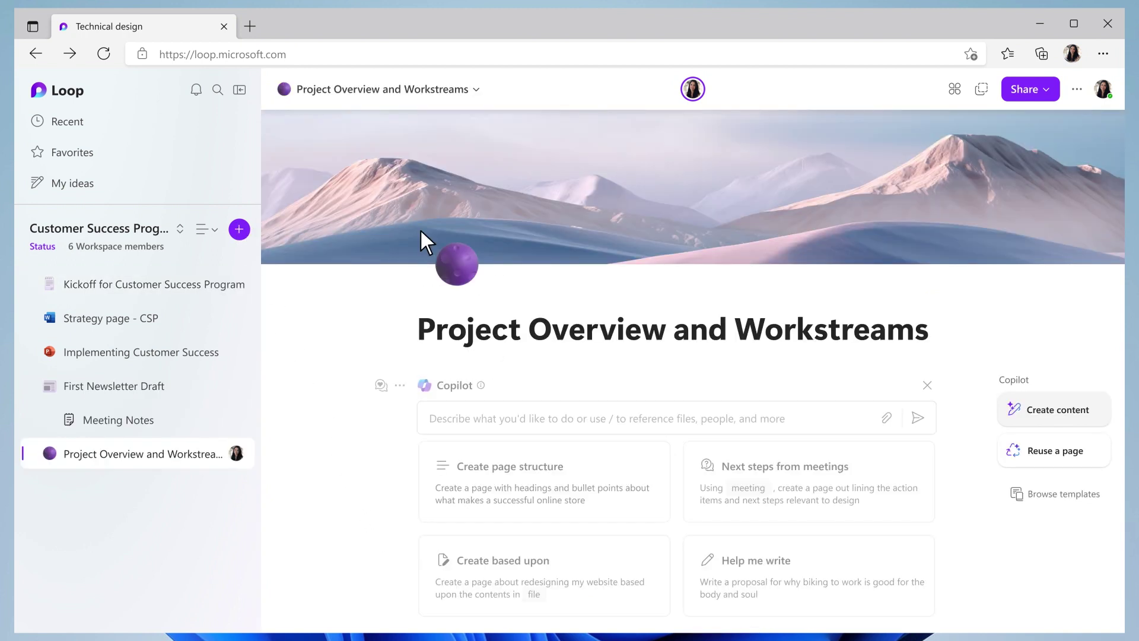
pyautogui.click(1030, 454)
pyautogui.click(536, 501)
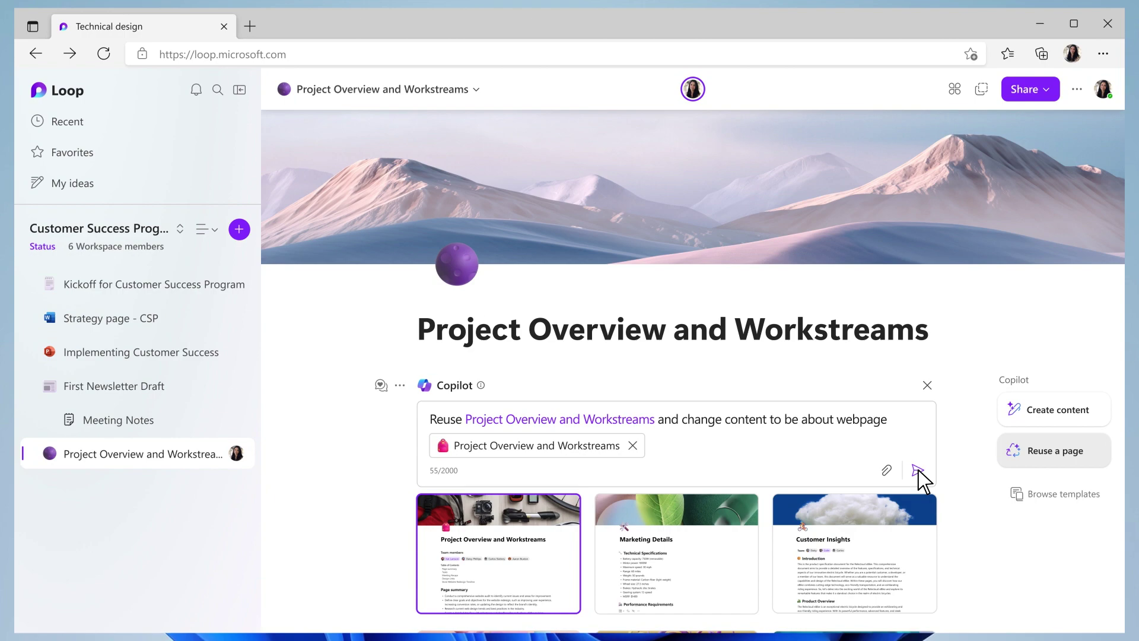
pyautogui.click(917, 470)
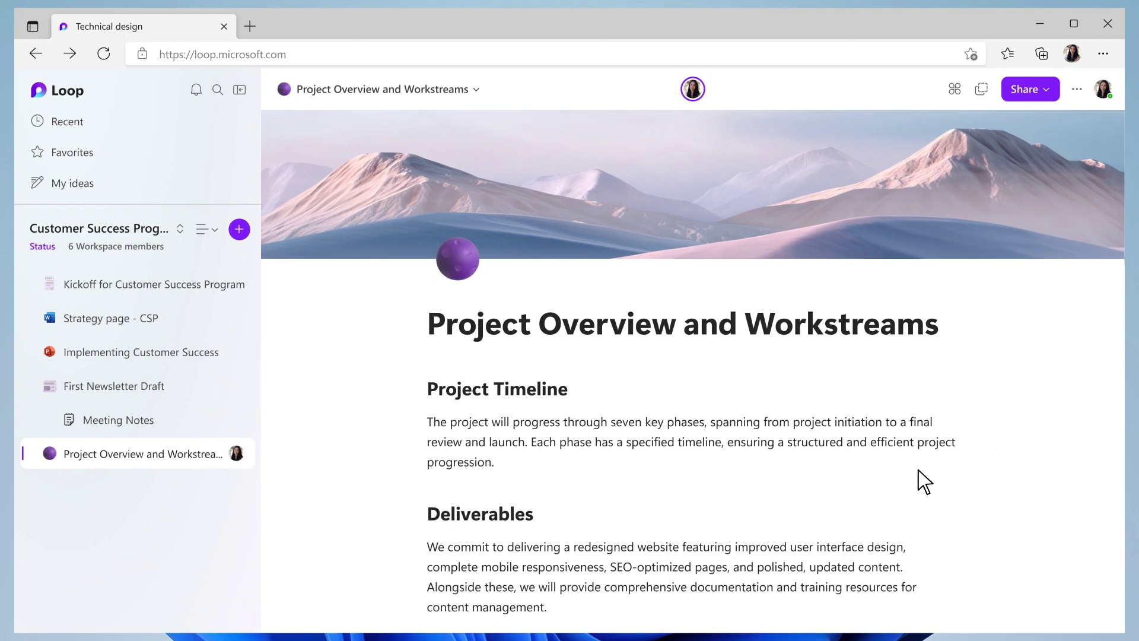
pyautogui.scroll(-10, 923, 481)
pyautogui.scroll(-8, 920, 479)
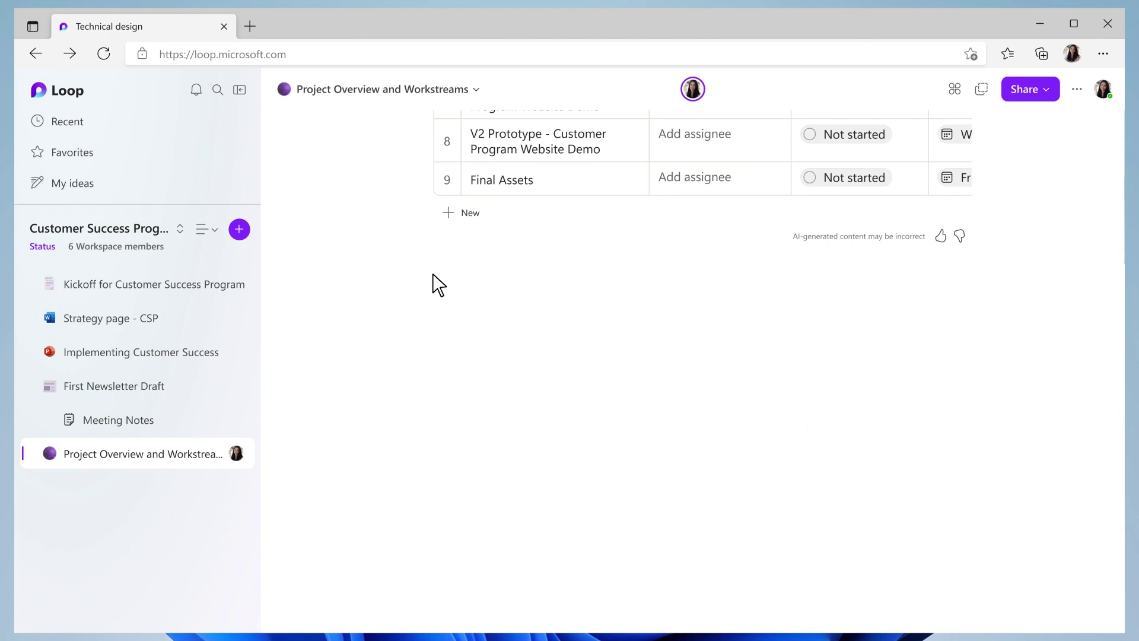
pyautogui.click(433, 274)
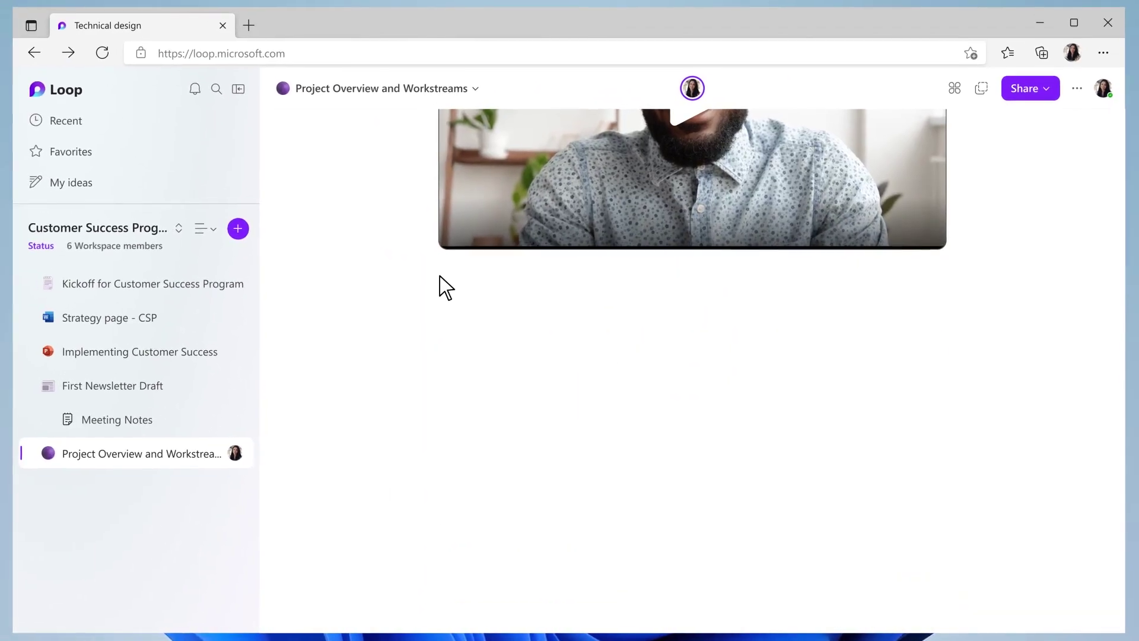
# - Place the cursor on a new line below the embedded video
pyautogui.click(412, 267)
# - Connect Jira and insert the Marketing Research issues as a synced table below the video
pyautogui.write('/')
pyautogui.scroll(-2, 472, 333)
pyautogui.scroll(-10, 497, 346)
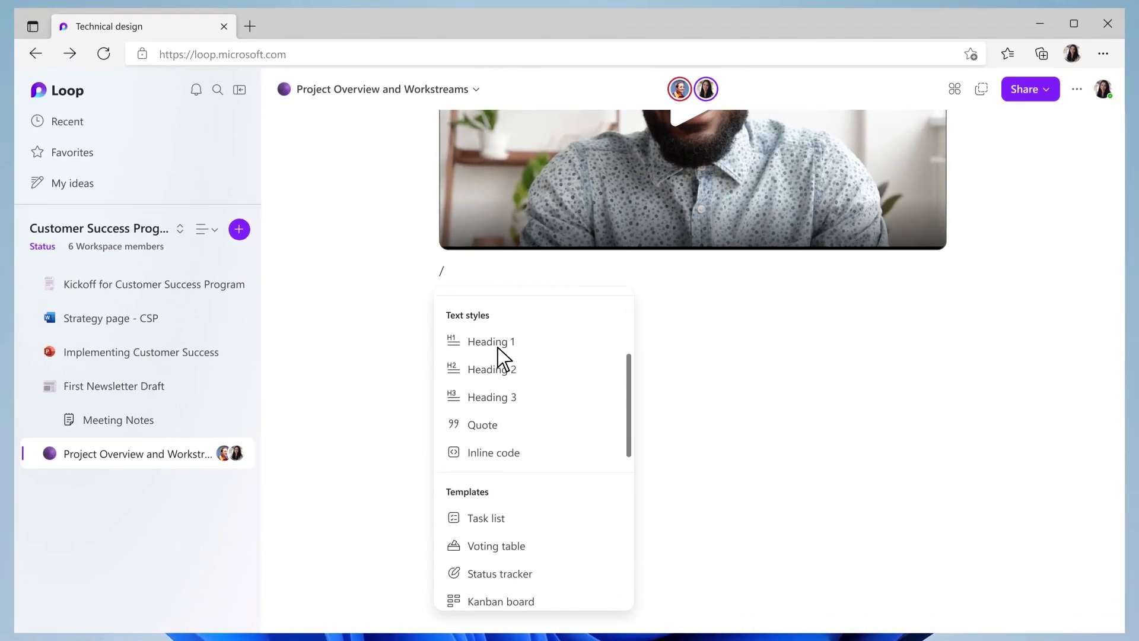
pyautogui.scroll(-6, 482, 422)
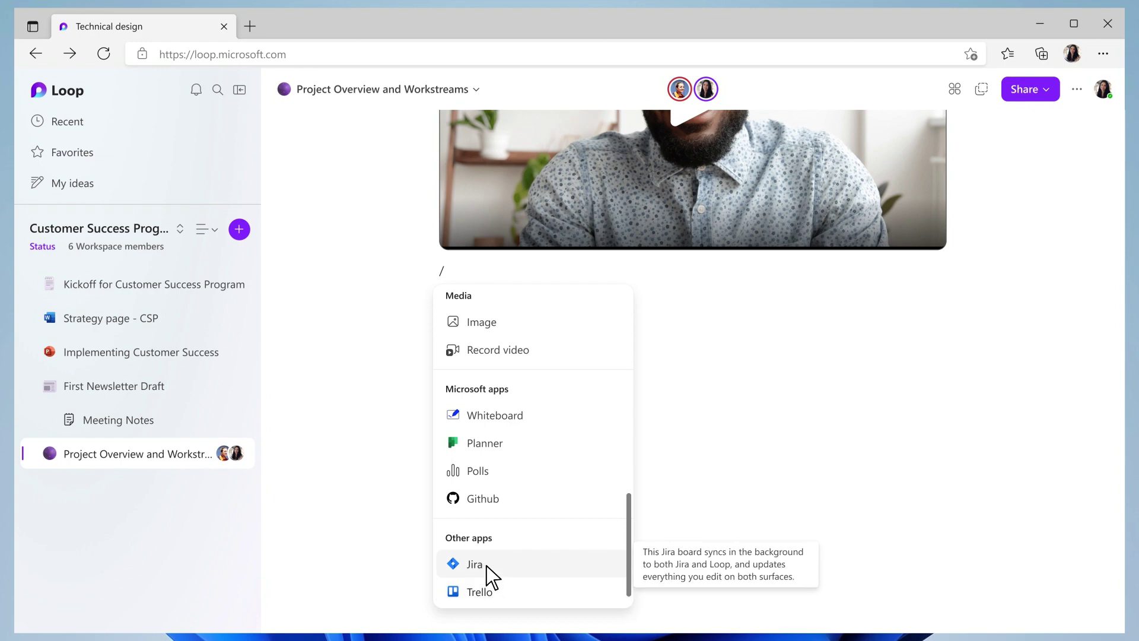
pyautogui.click(487, 566)
pyautogui.scroll(-5, 487, 566)
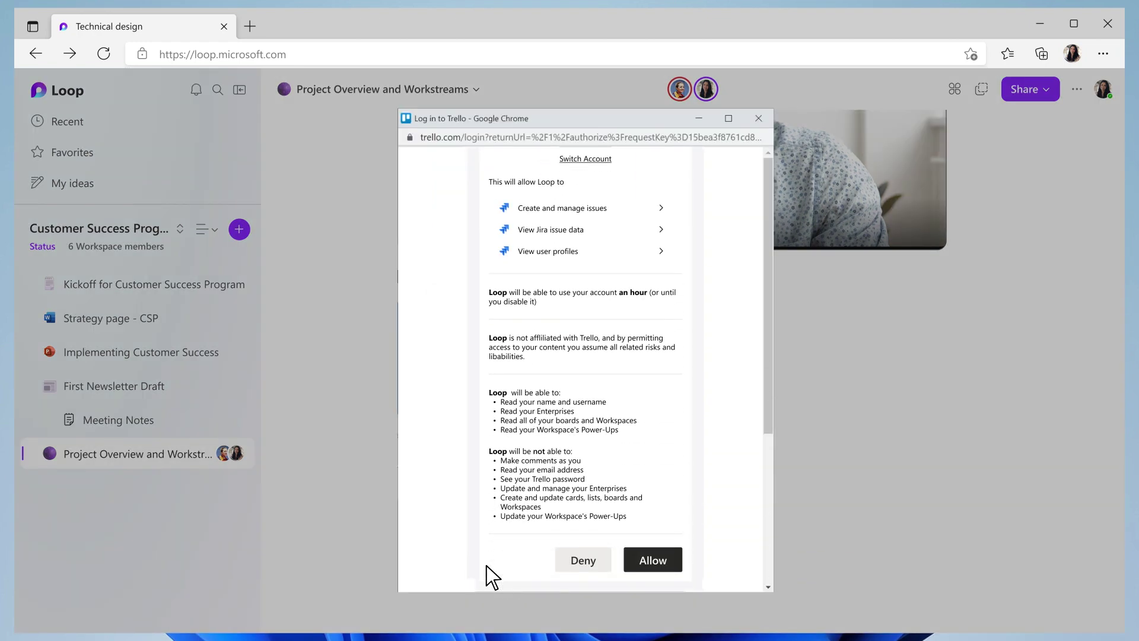
pyautogui.click(656, 565)
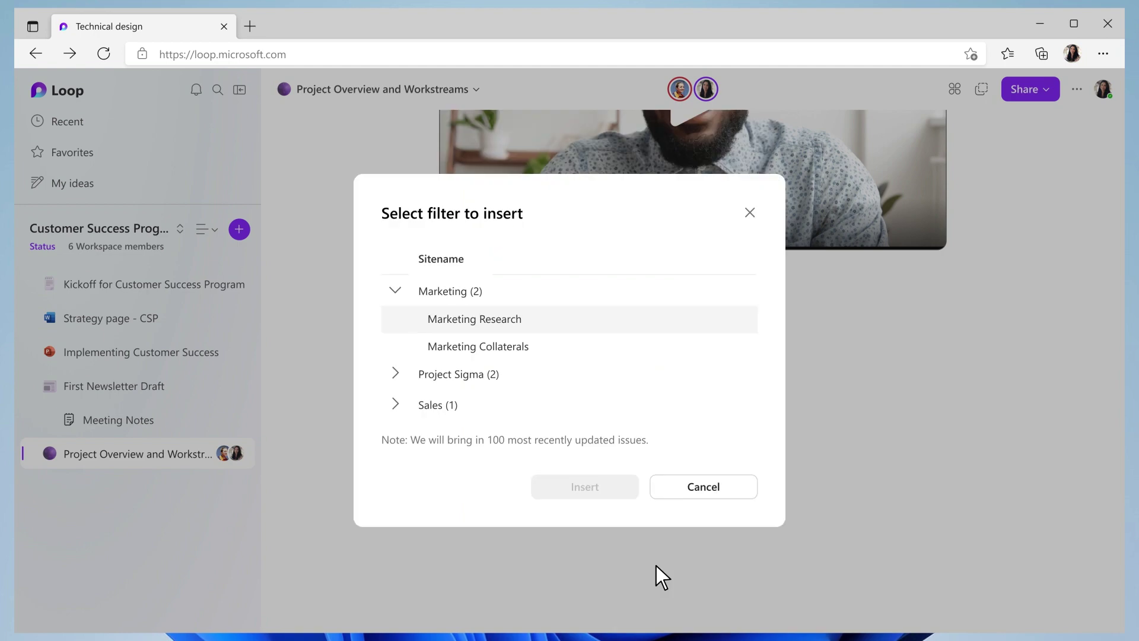
pyautogui.click(498, 326)
pyautogui.click(582, 485)
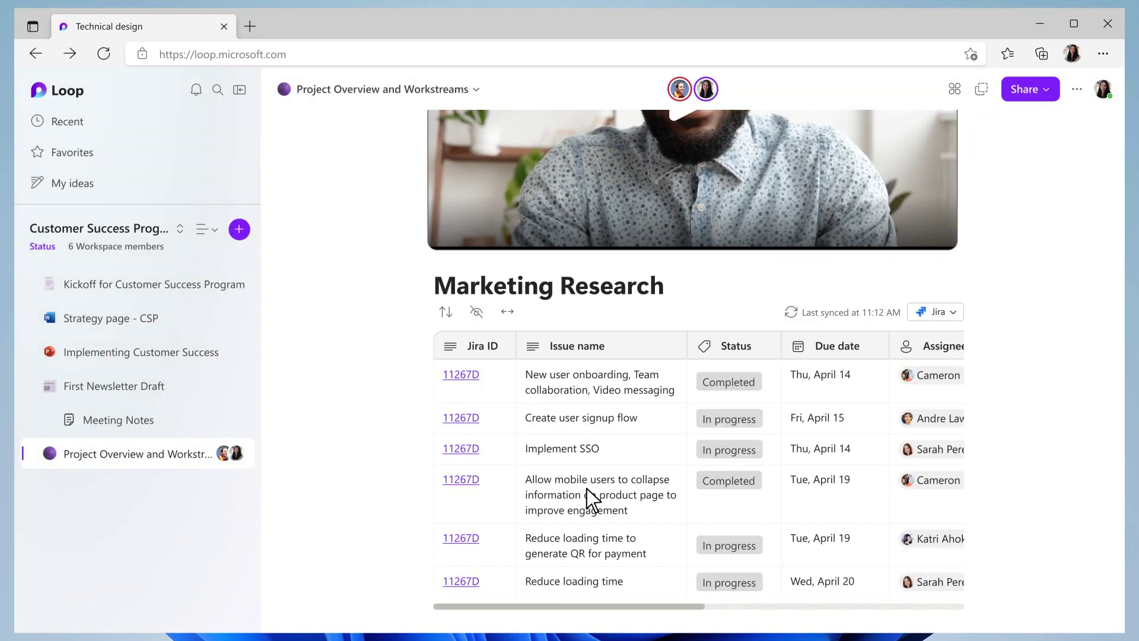
pyautogui.scroll(20, 591, 500)
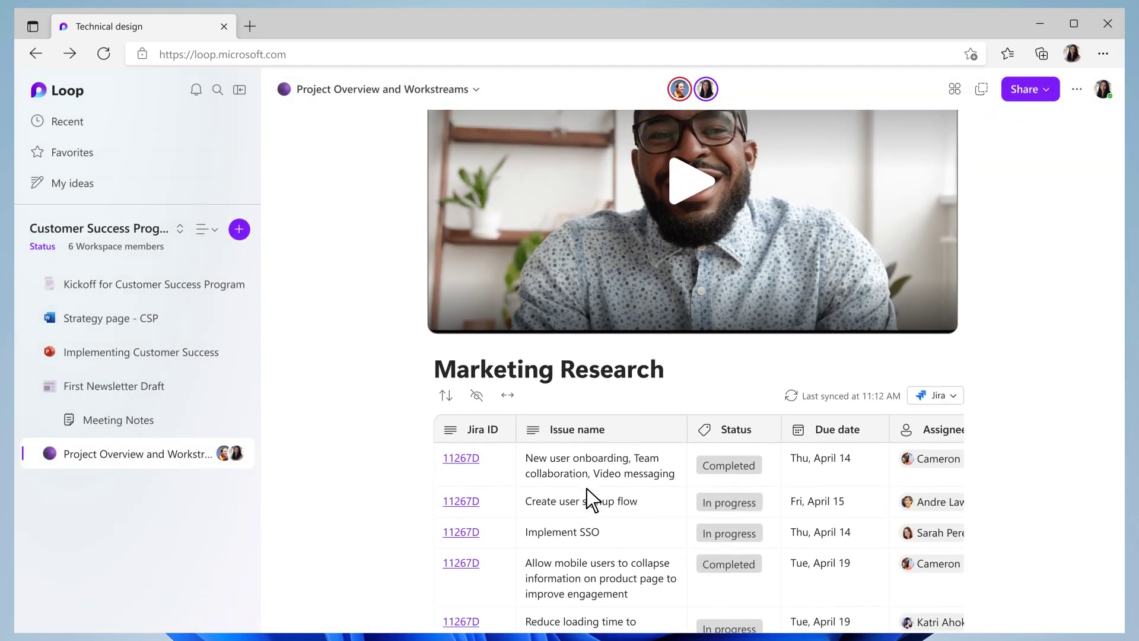
pyautogui.scroll(1, 590, 500)
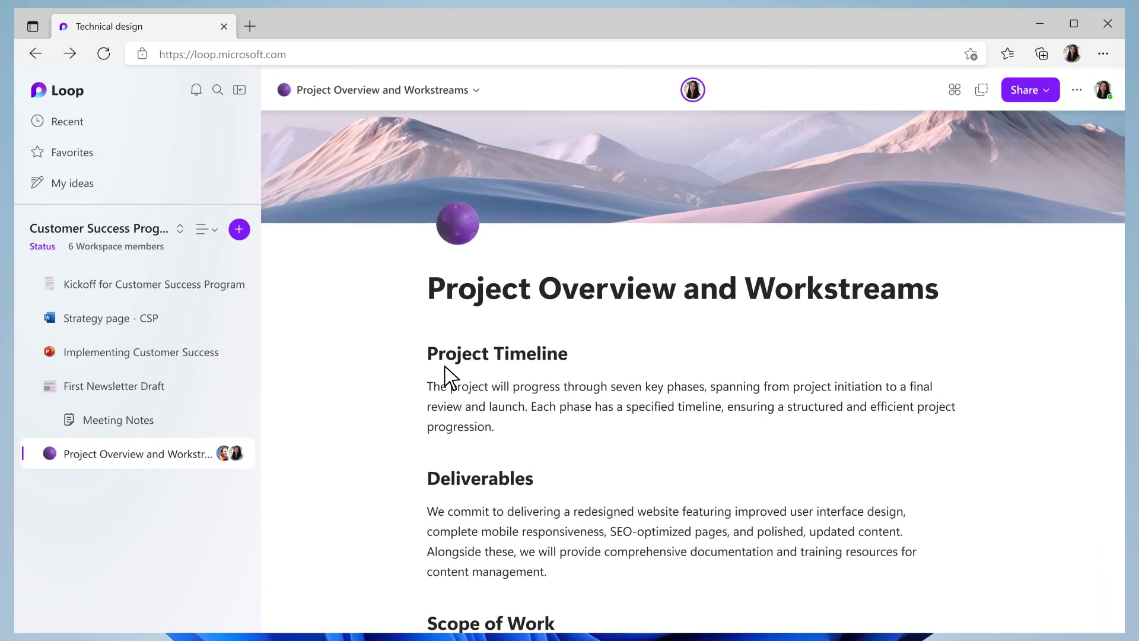
# - Insert a table of contents above Project Timeline and jump to the Budget section
pyautogui.click(431, 359)
pyautogui.press('Return')
pyautogui.write('/tableof')
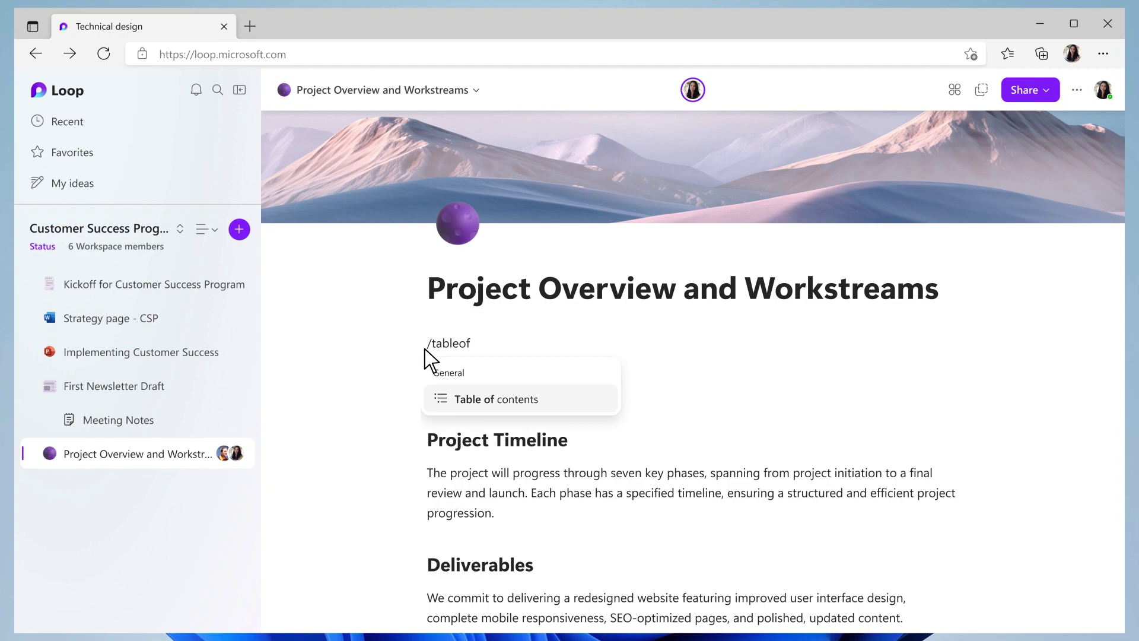
pyautogui.click(525, 404)
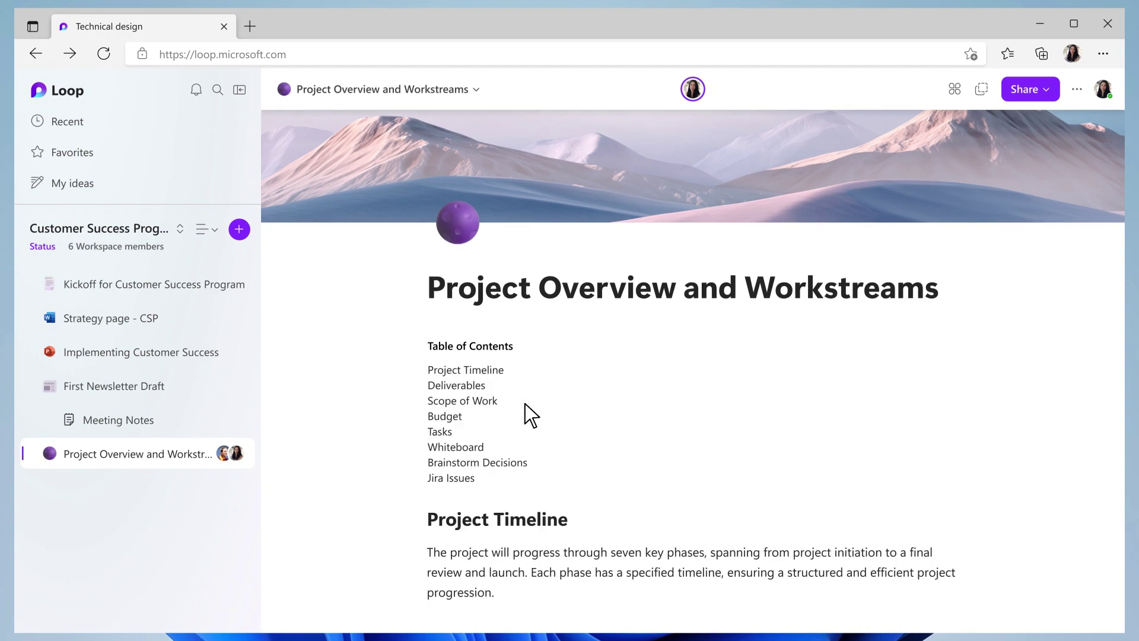
pyautogui.click(447, 417)
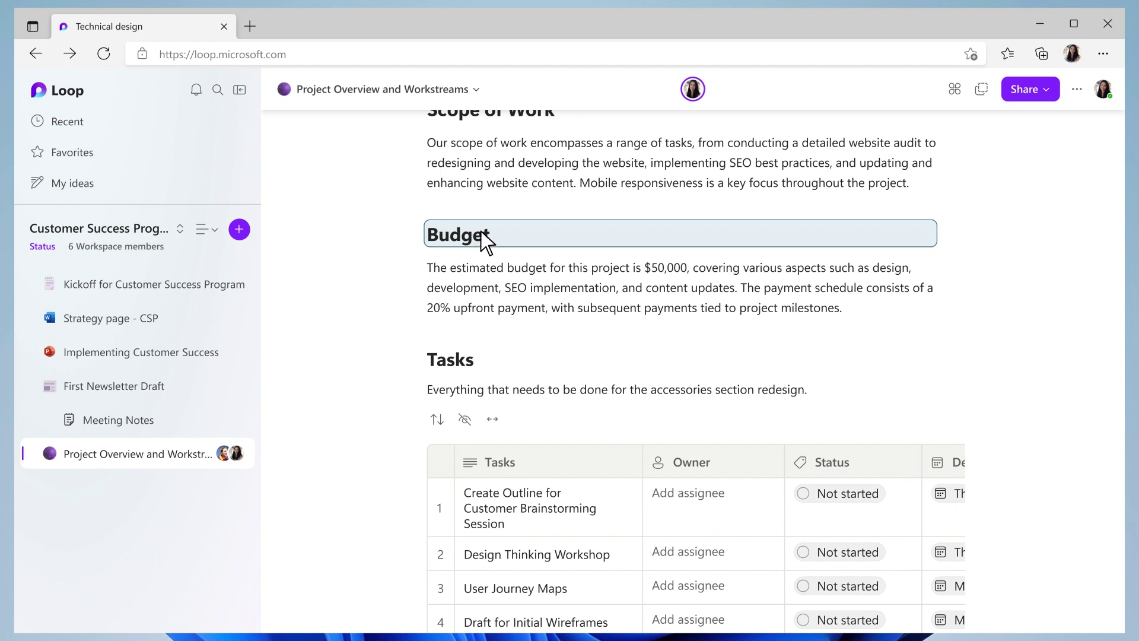
# - Copy the Customer Success Program workspace invite link from the Share menu
pyautogui.click(1018, 87)
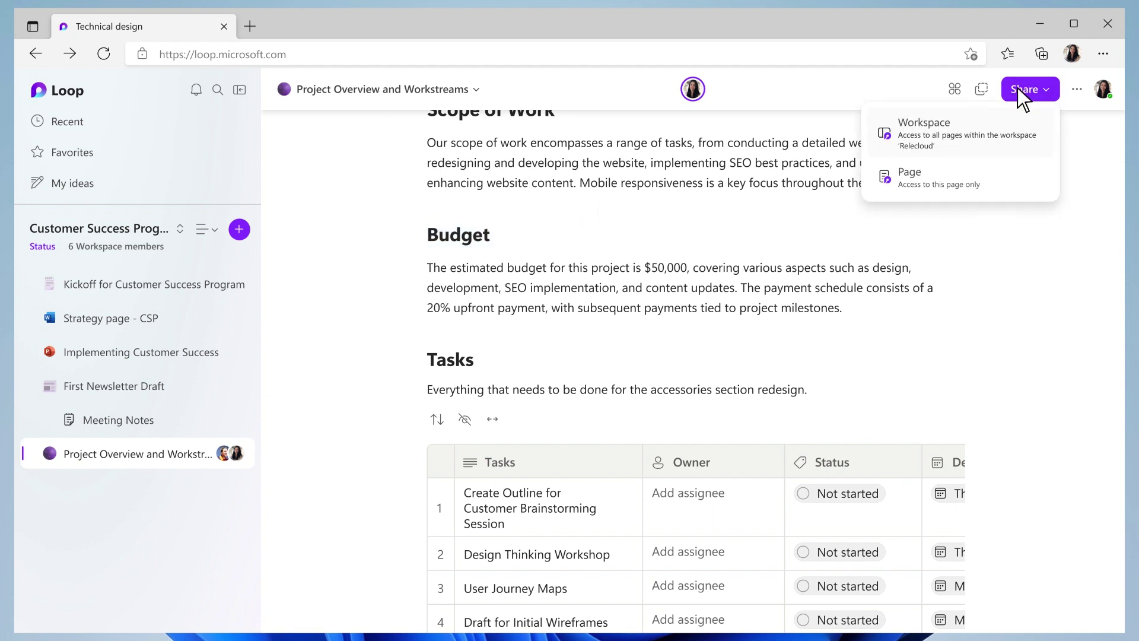
pyautogui.click(941, 133)
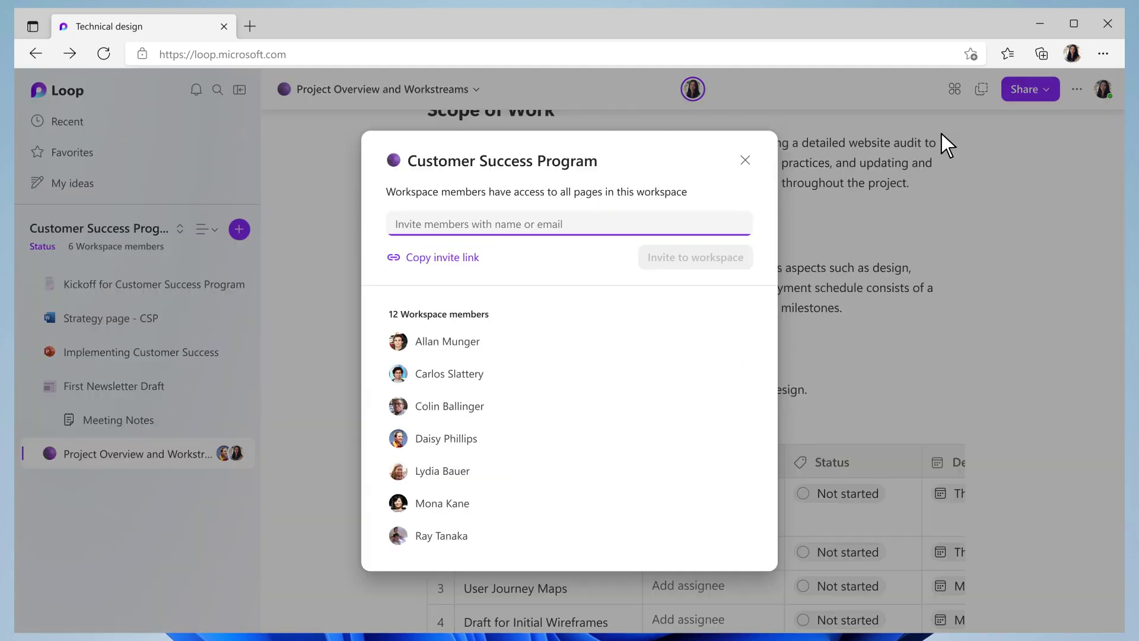
pyautogui.click(433, 260)
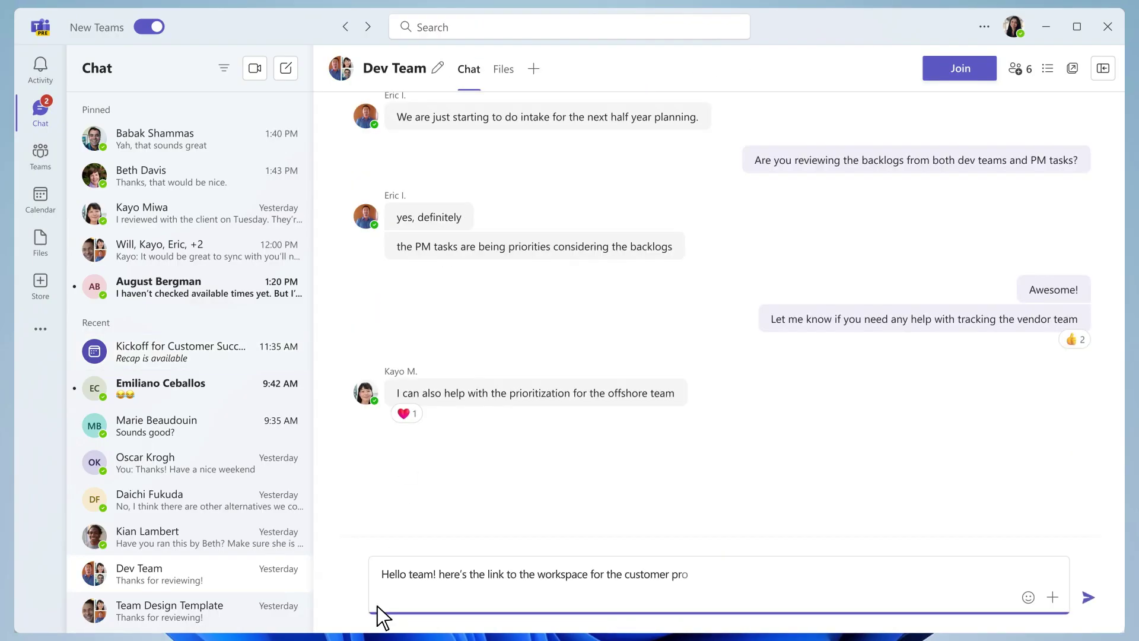
# - Send the Dev Team chat the customer program success website project message with the pasted invite link
pyautogui.write('ogram success website project.')
pyautogui.hotkey('shift', 'Return')
pyautogui.click(1087, 596)
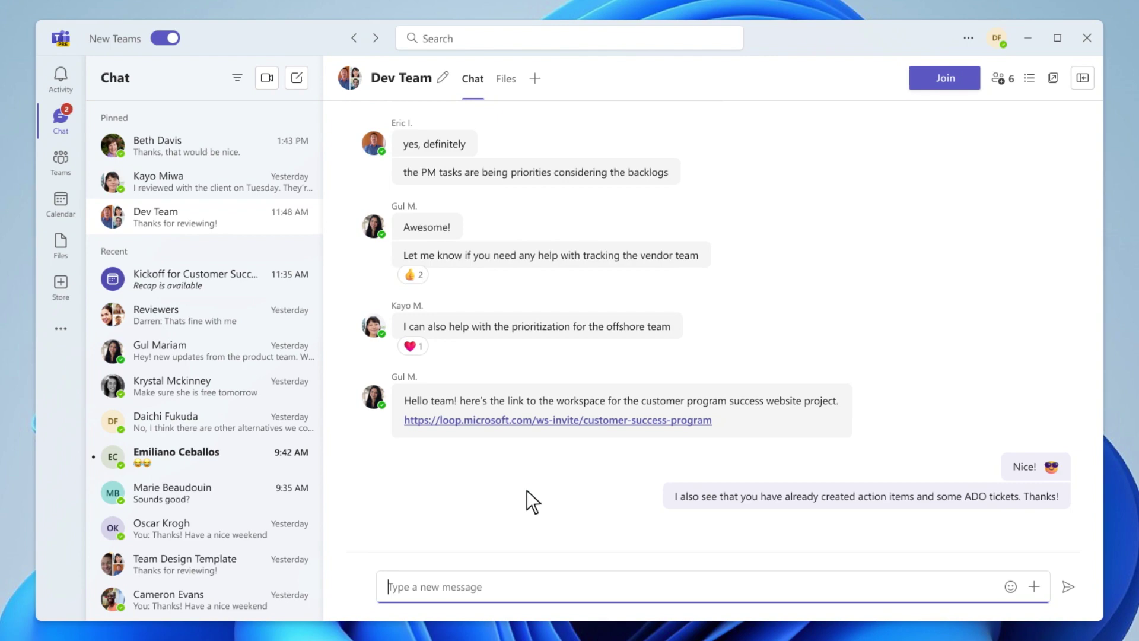
pyautogui.click(526, 420)
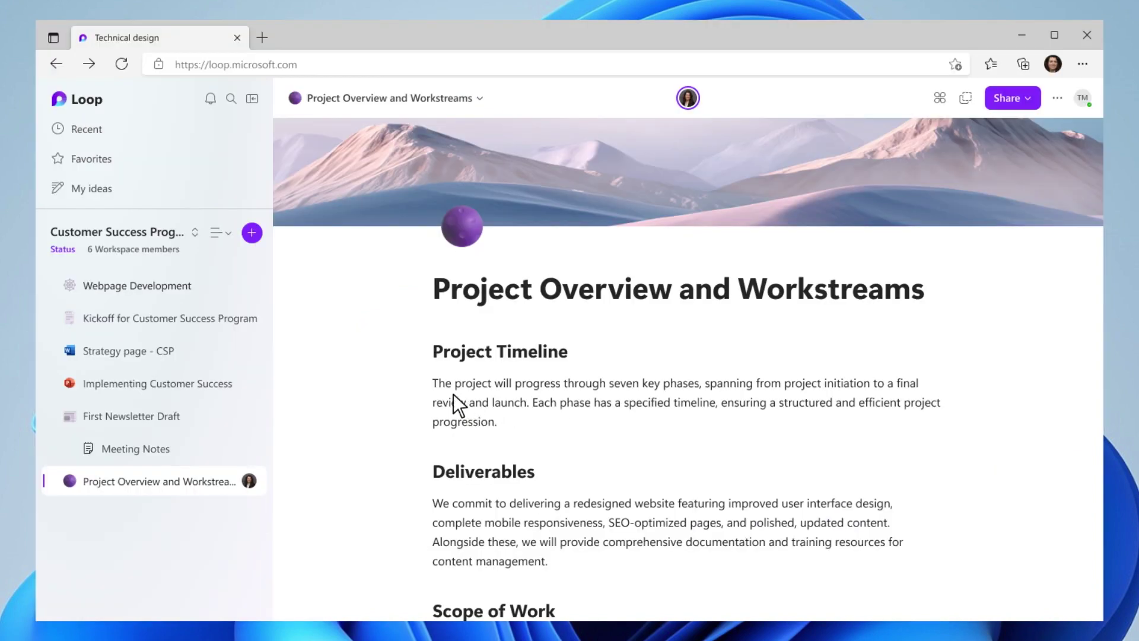
# - Insert an Azure DevOps table of Engineering > Backlog Active Sprint items on the Webpage Development page
pyautogui.click(151, 286)
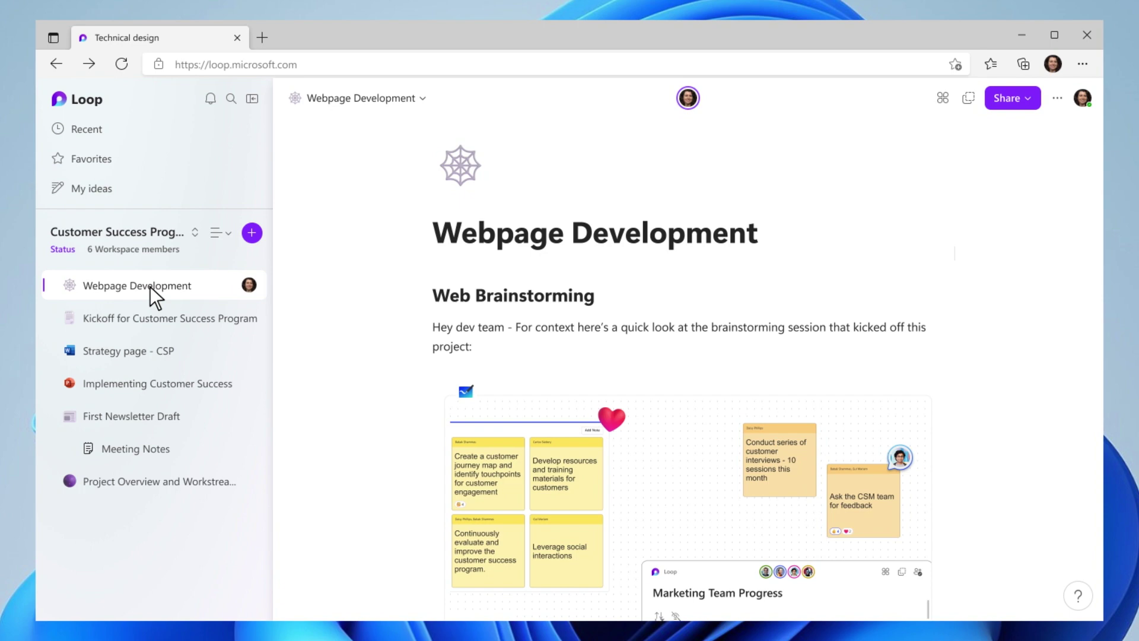
pyautogui.scroll(-8, 152, 297)
pyautogui.click(428, 343)
pyautogui.write('/')
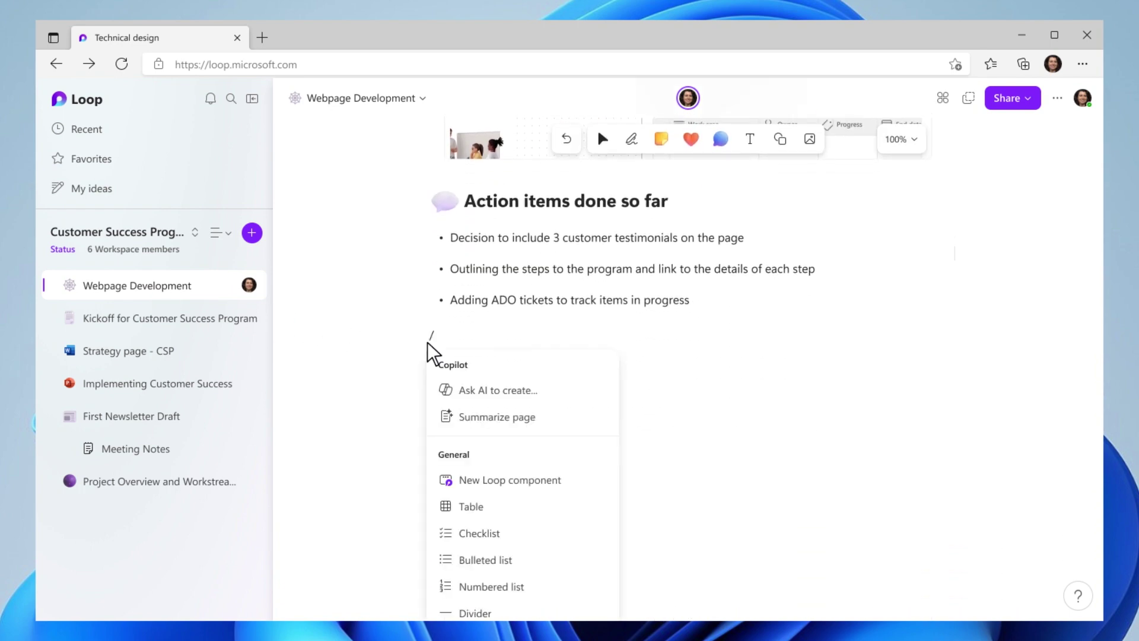
pyautogui.write(' Azur')
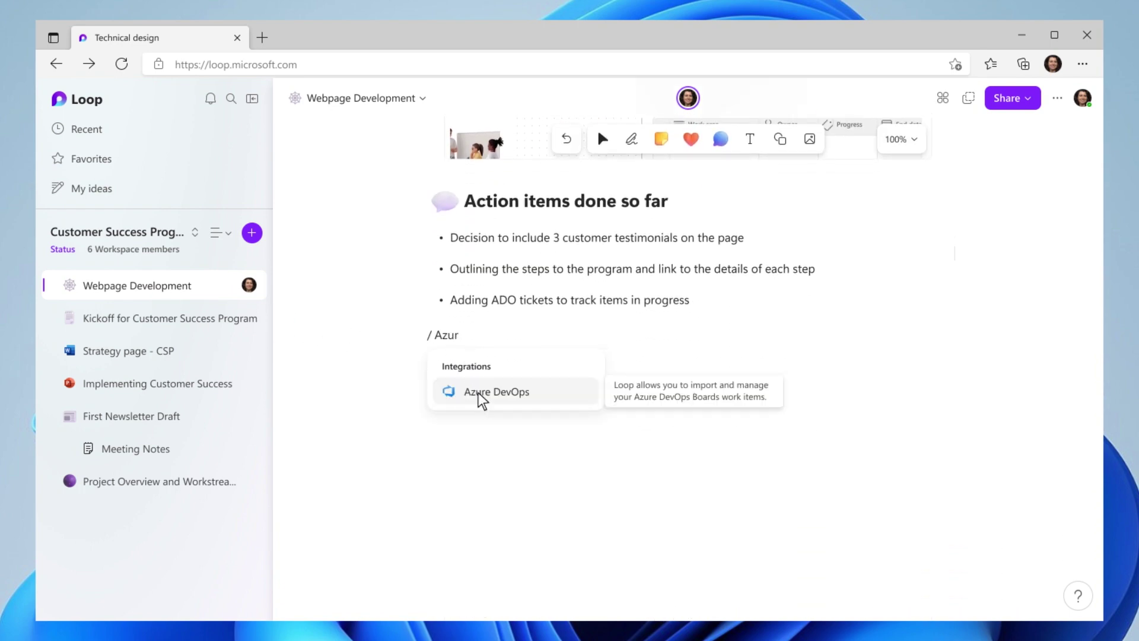
pyautogui.click(482, 393)
pyautogui.click(720, 522)
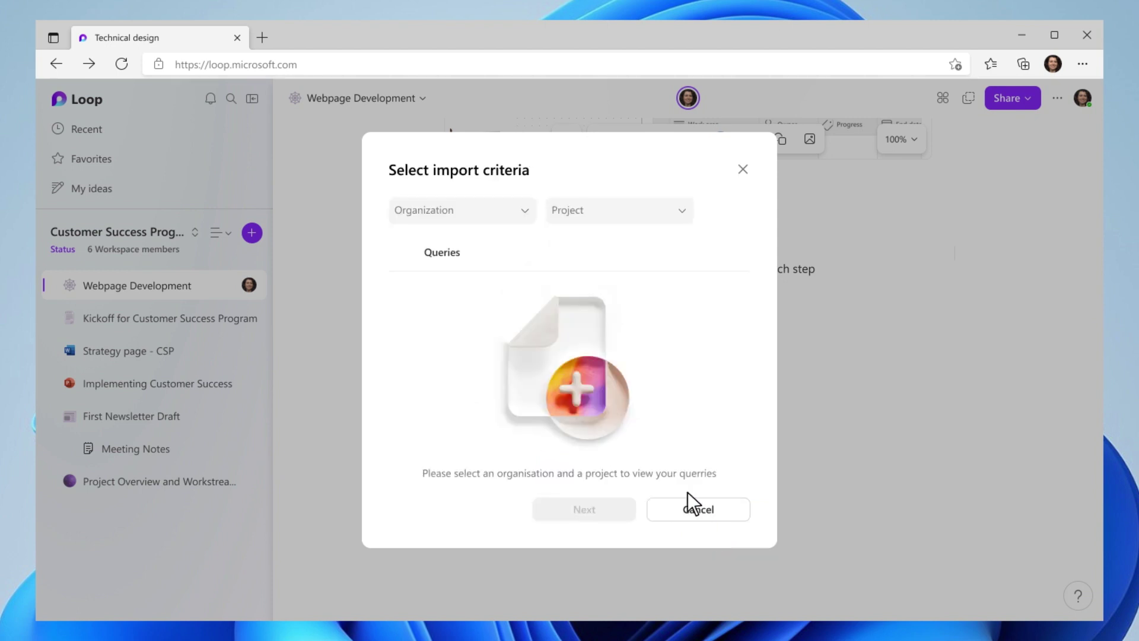
pyautogui.click(458, 217)
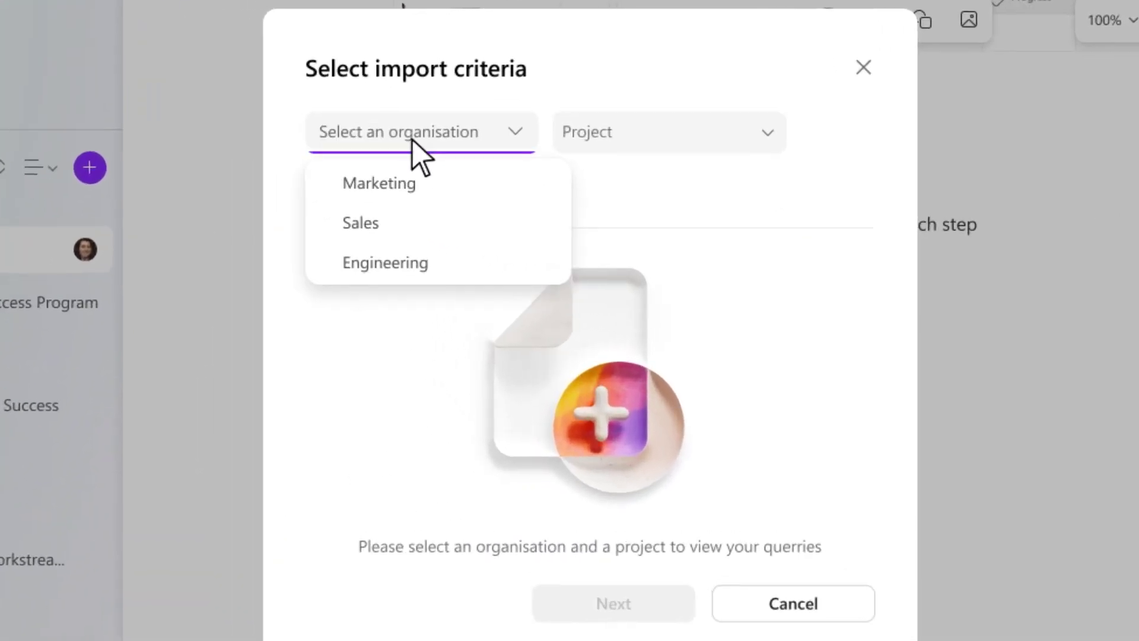
pyautogui.click(407, 264)
pyautogui.click(589, 263)
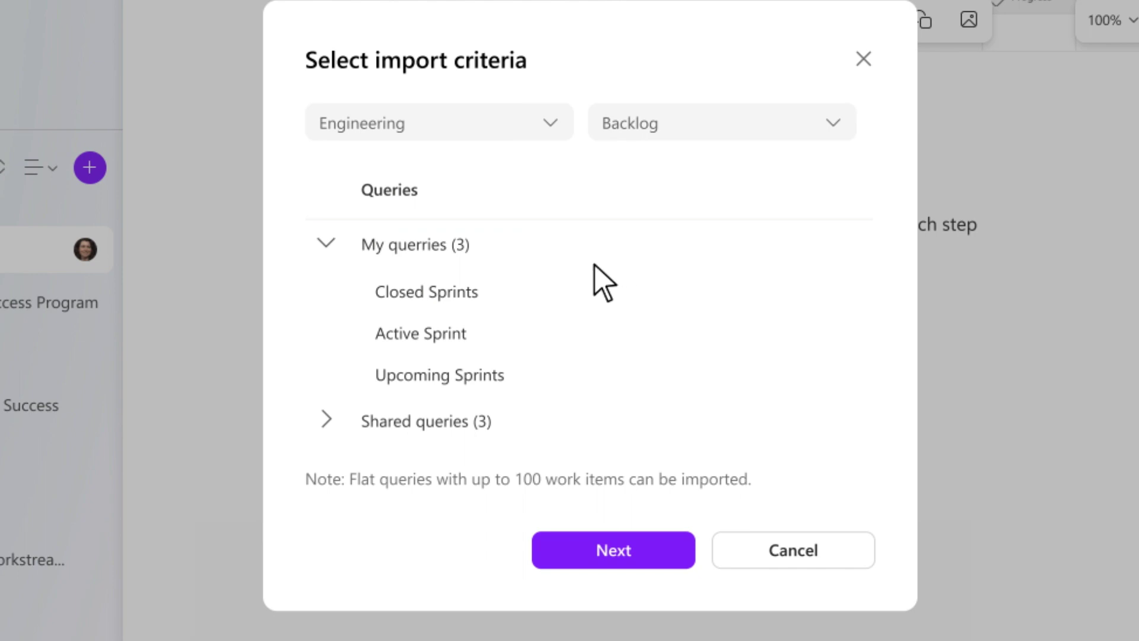
pyautogui.click(439, 344)
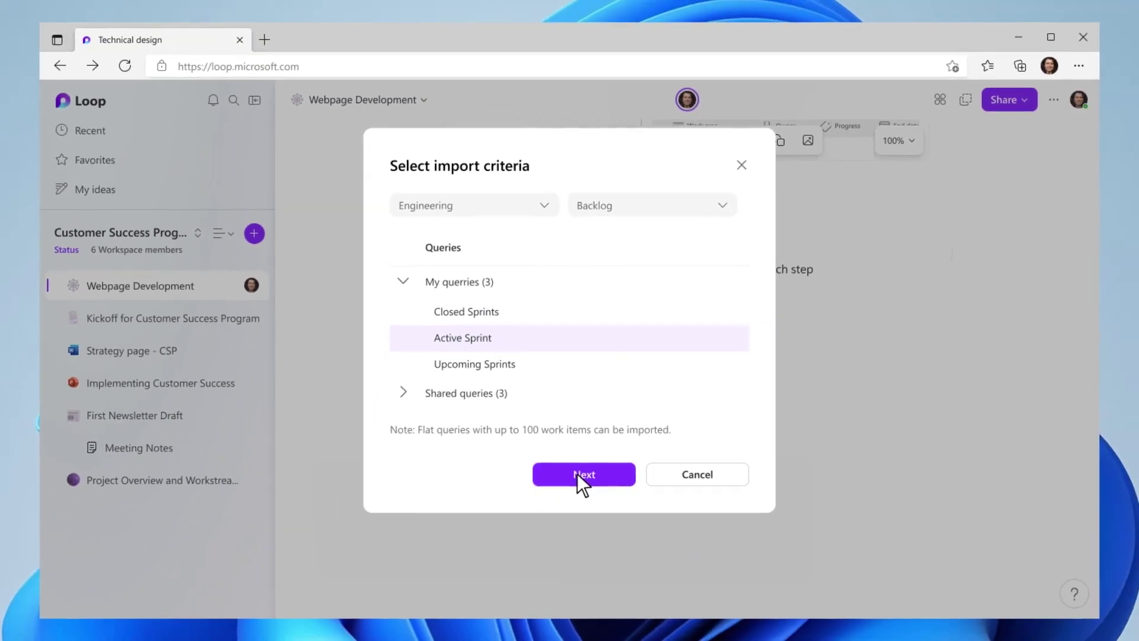
pyautogui.click(577, 474)
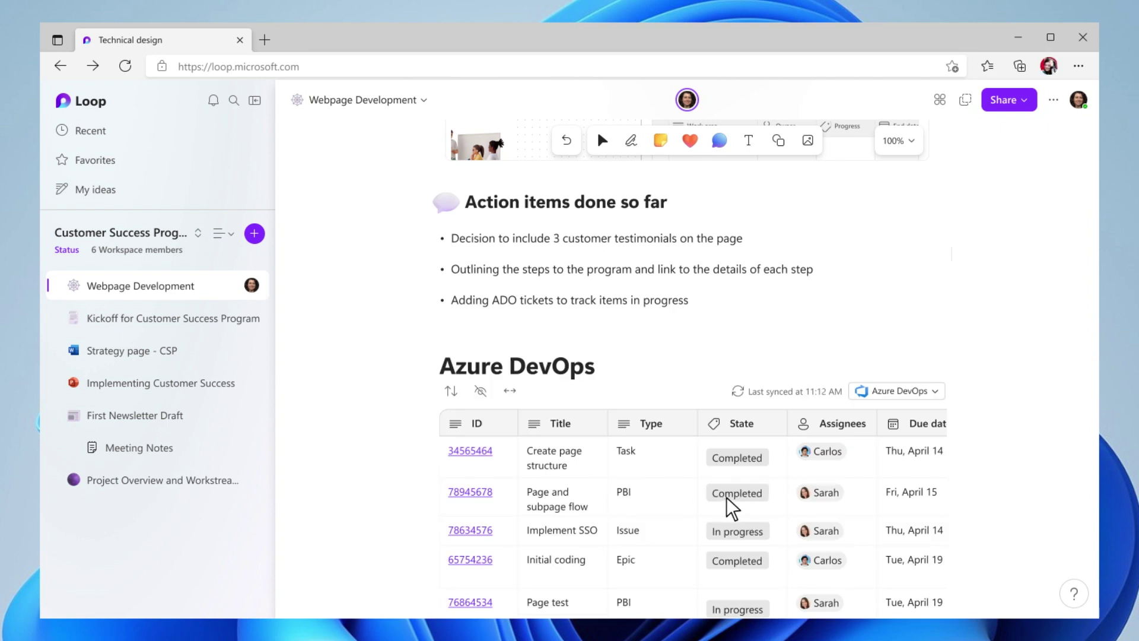
# - Start a Copilot 'Create page content' prompt below the Azure DevOps table
pyautogui.scroll(-7, 726, 497)
pyautogui.write('/')
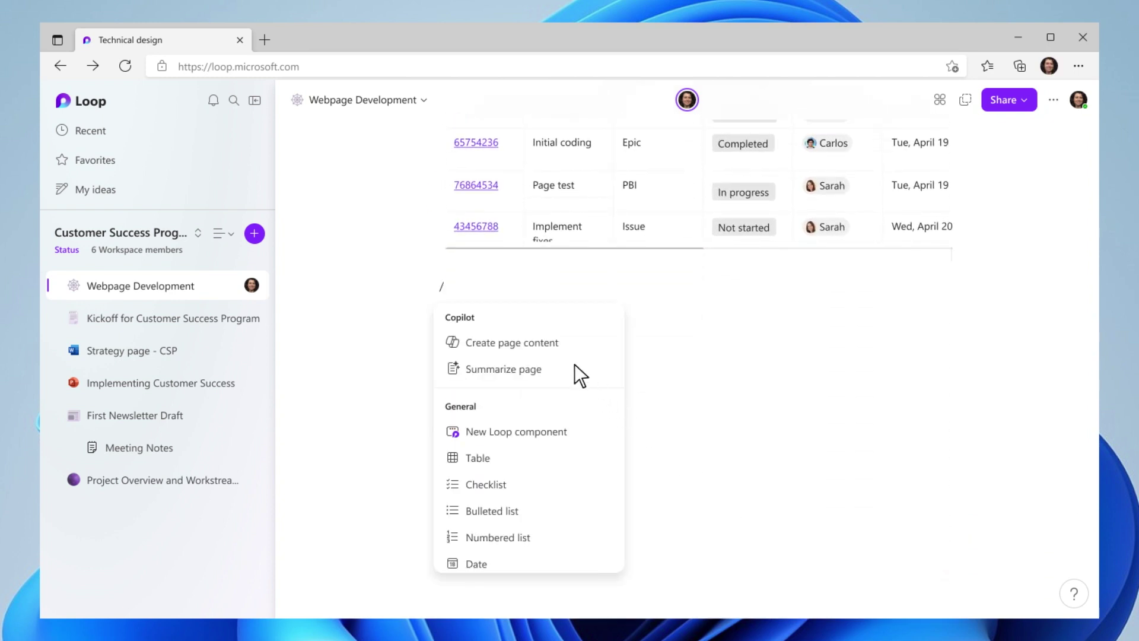
pyautogui.click(554, 347)
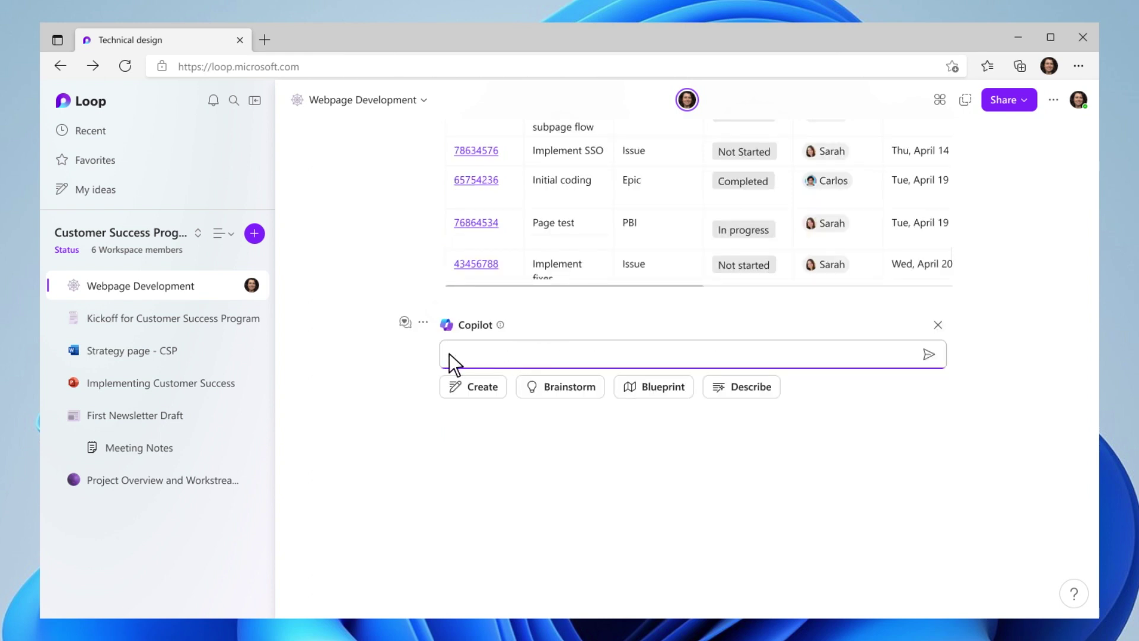
# - Prompt Copilot: 'Examples in code to center and space elements within a DIV, provide pros and cons.'
pyautogui.write('Examples in code to center and space elements within a DIV, ')
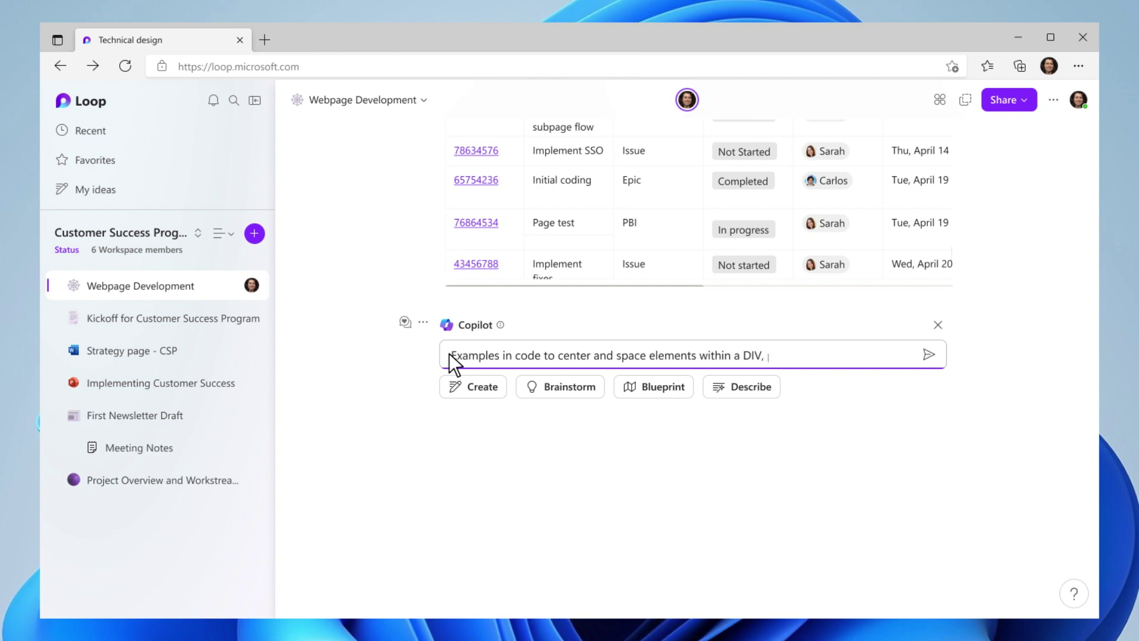
pyautogui.write('provide pros and cons.')
pyautogui.click(927, 355)
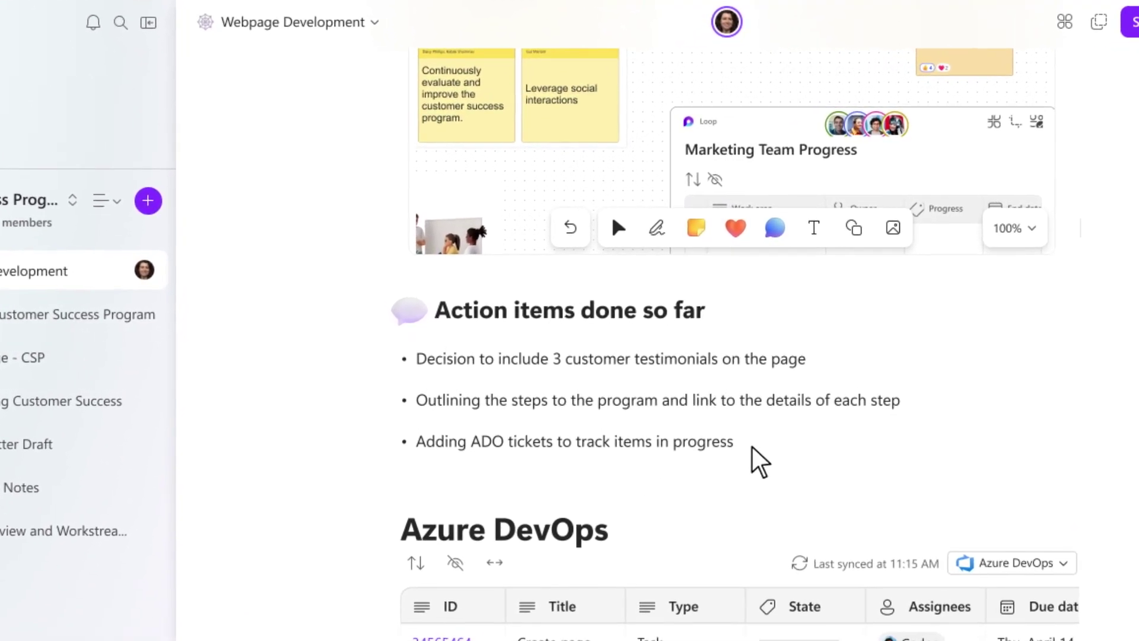
# - Turn the Action items heading and bullets into a Loop component and copy it
pyautogui.moveTo(763, 465); pyautogui.dragTo(376, 320)
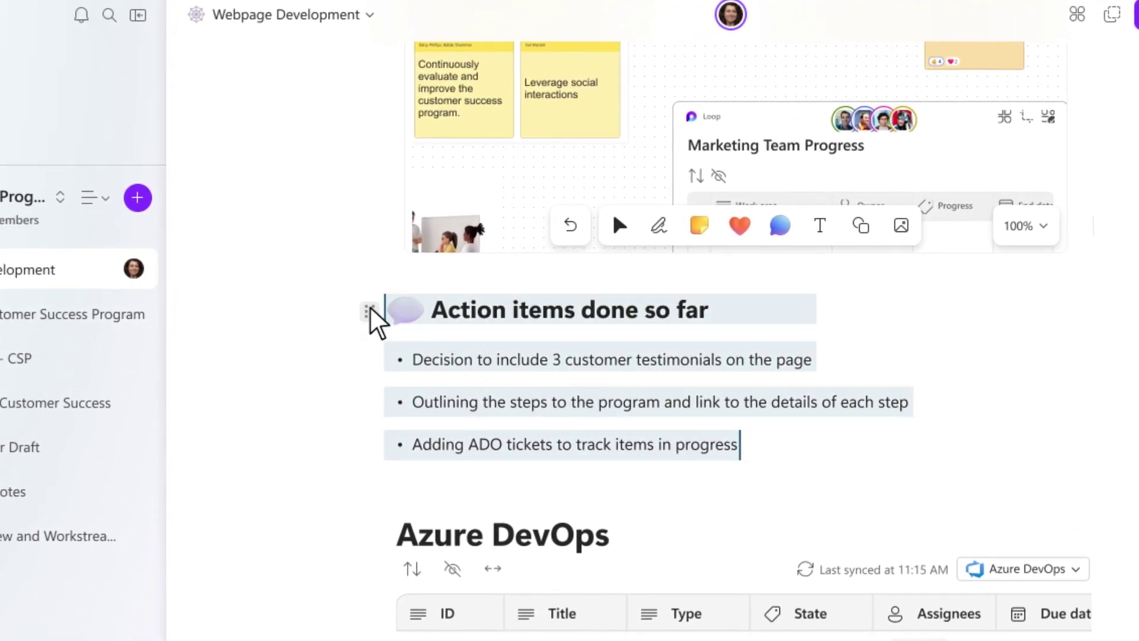
pyautogui.click(369, 312)
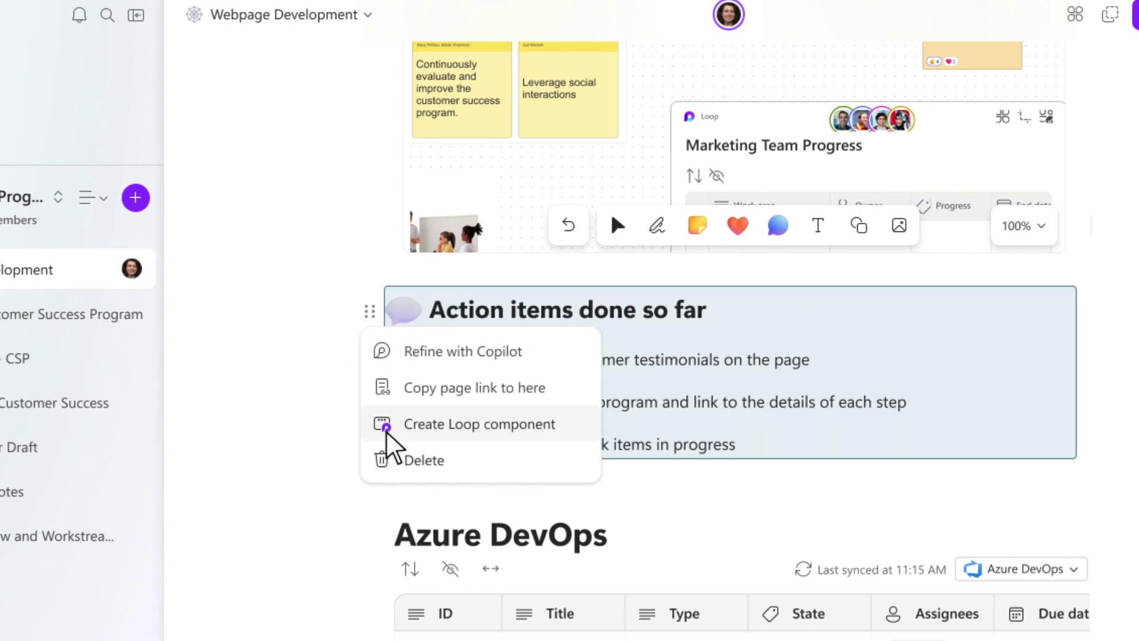
pyautogui.click(389, 424)
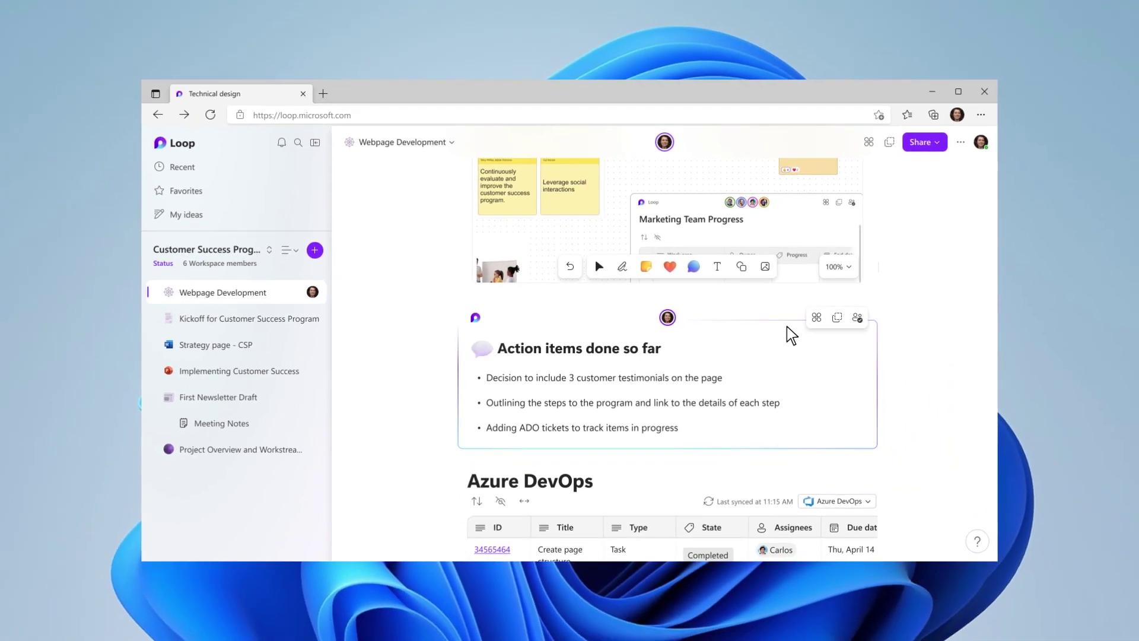
pyautogui.click(837, 318)
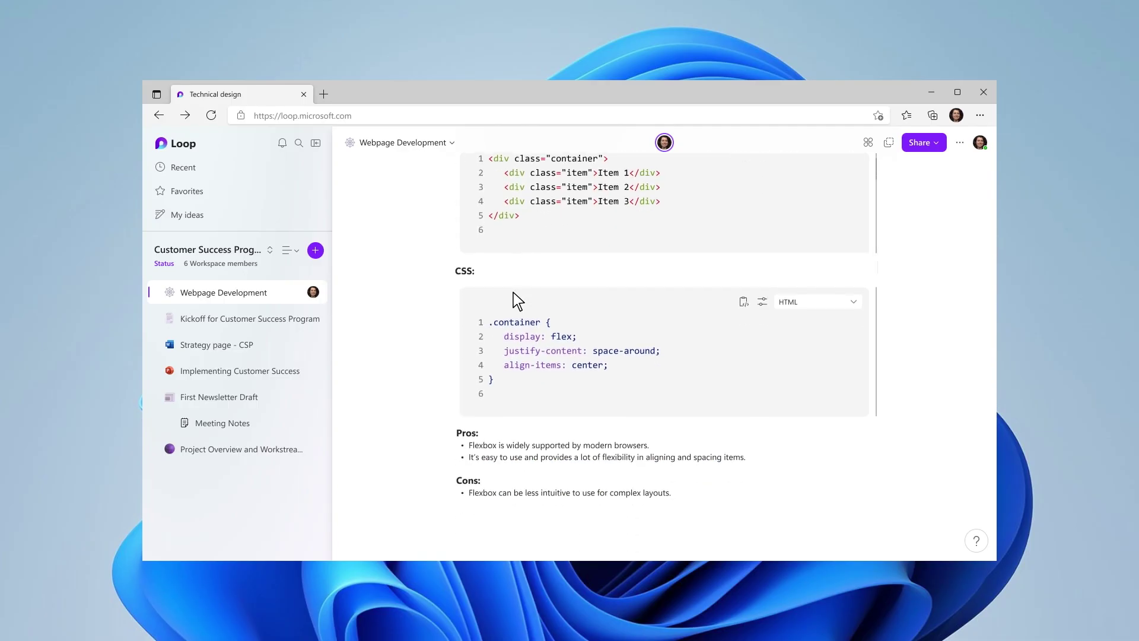
# - Embed the Meeting agenda.loop component below the Copilot answer using @
pyautogui.scroll(-5, 513, 293)
pyautogui.click(470, 289)
pyautogui.write('@')
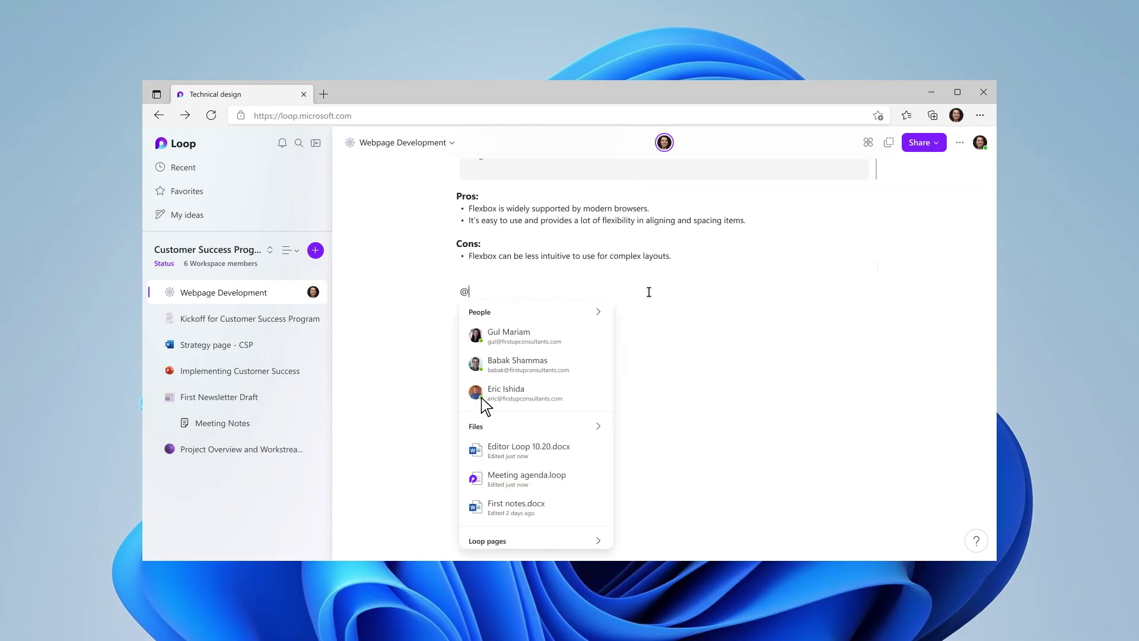
pyautogui.click(492, 481)
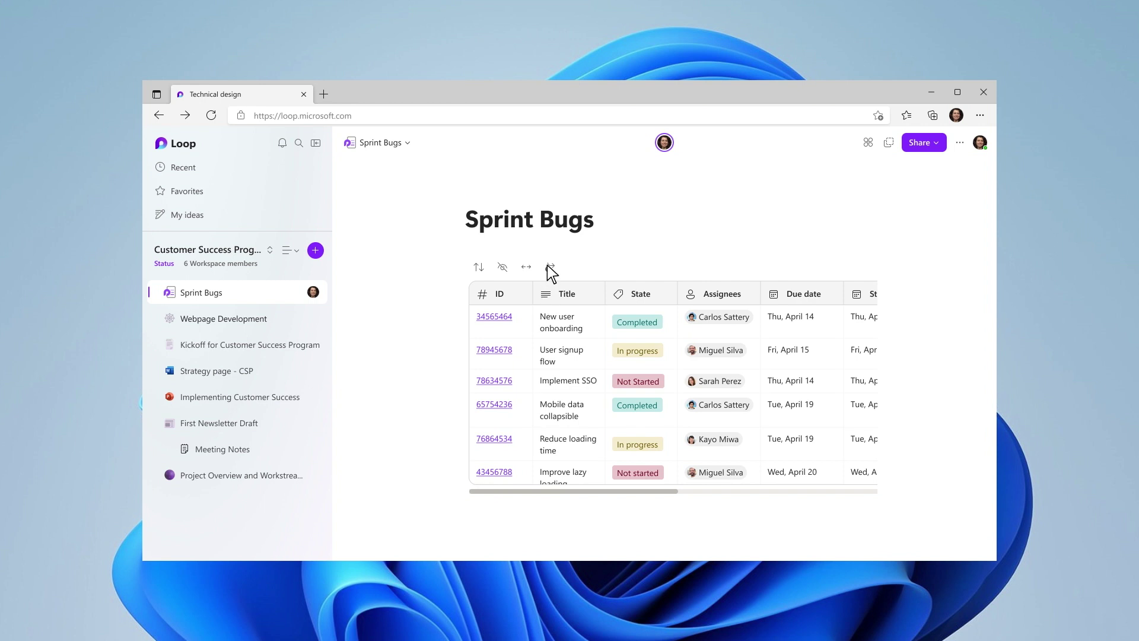
# - Create a Sprint Bugs rule: when State changes to Completed, send a message in chat
pyautogui.click(549, 267)
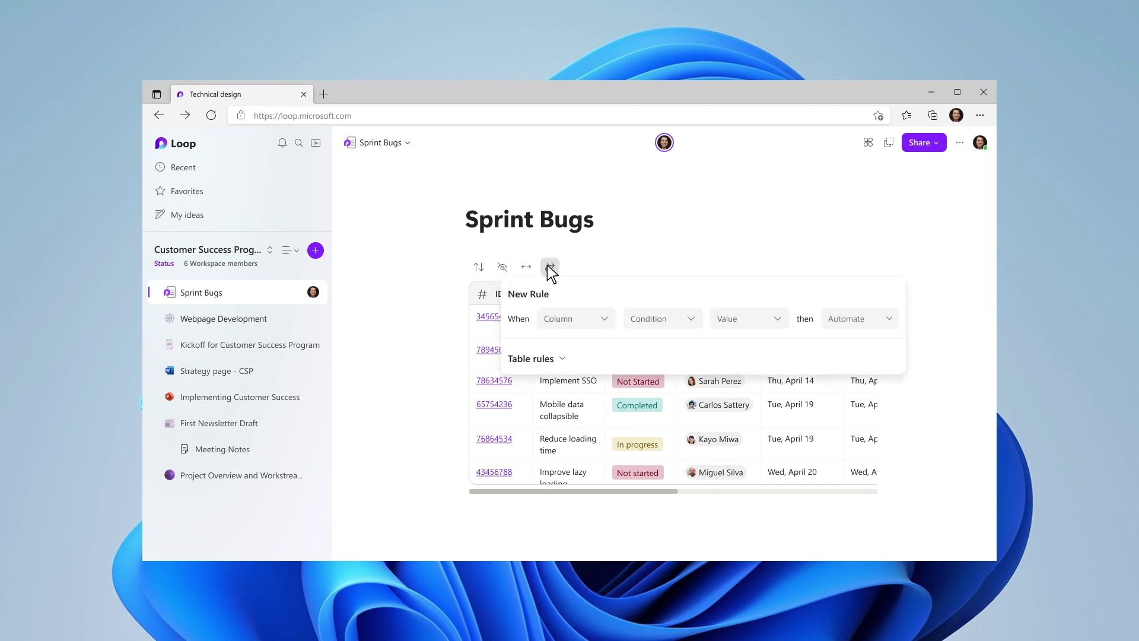
pyautogui.click(563, 321)
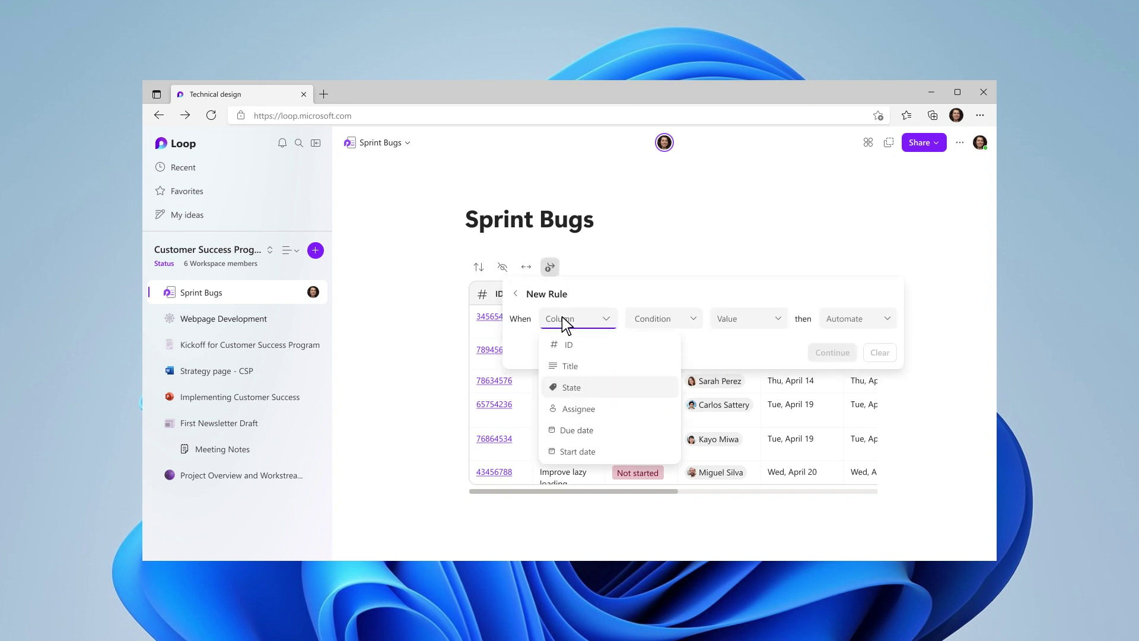
pyautogui.click(557, 388)
pyautogui.click(686, 326)
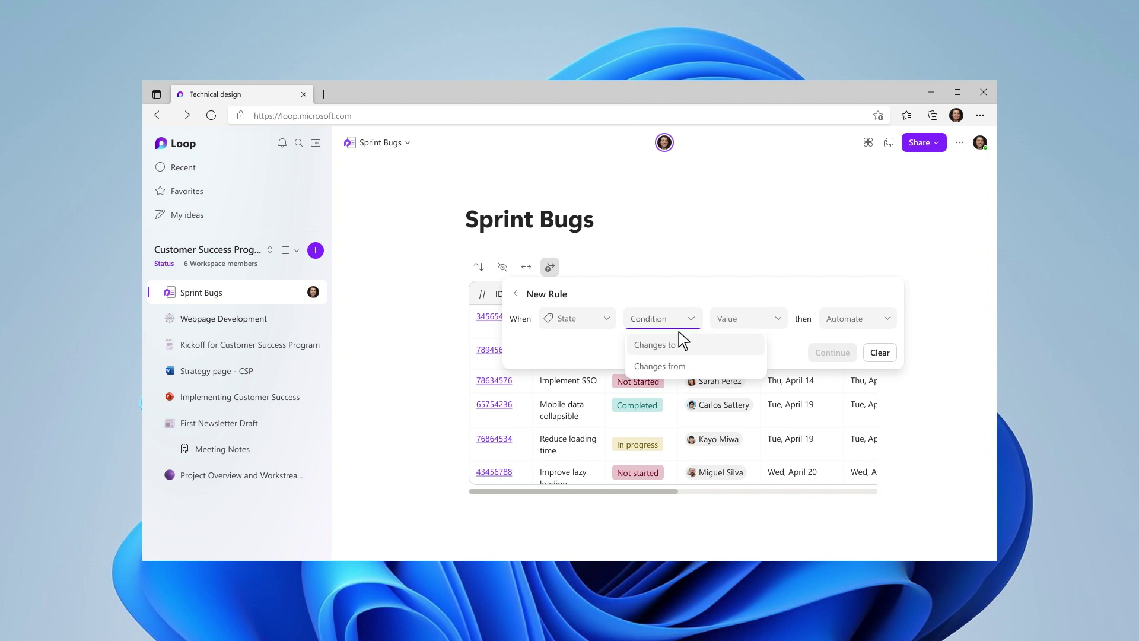
pyautogui.click(667, 346)
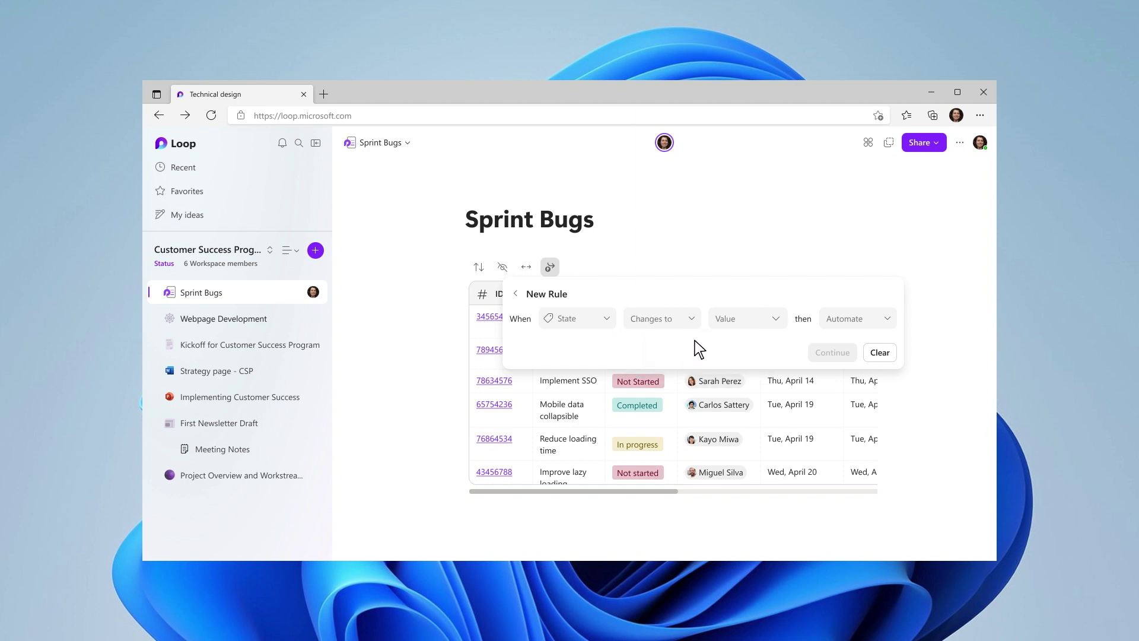
pyautogui.click(776, 322)
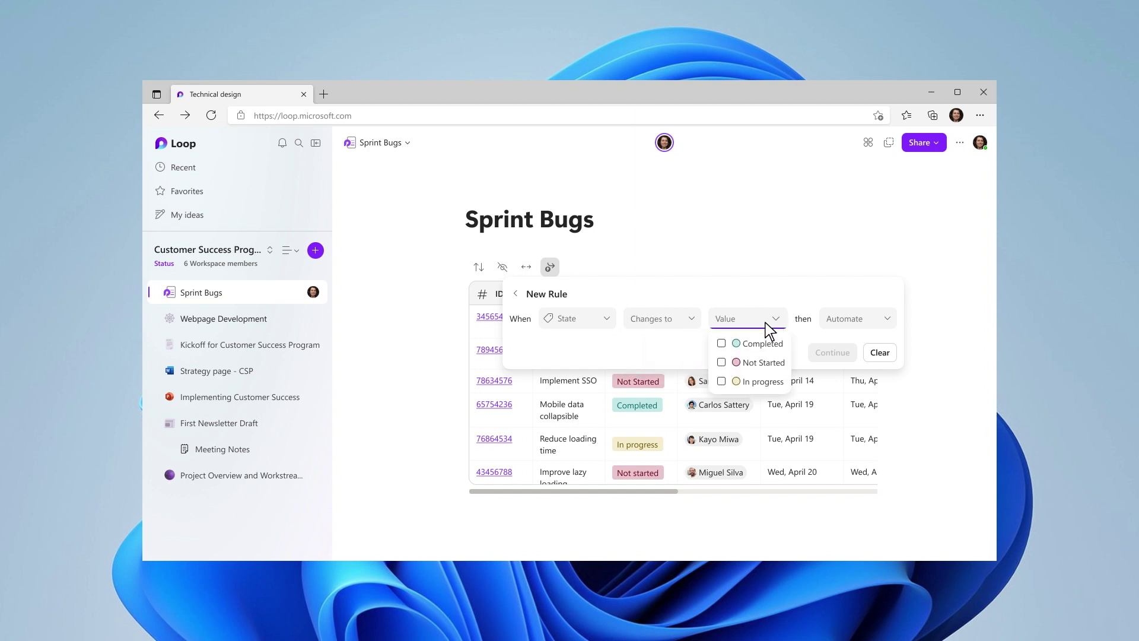
pyautogui.click(722, 344)
pyautogui.click(884, 320)
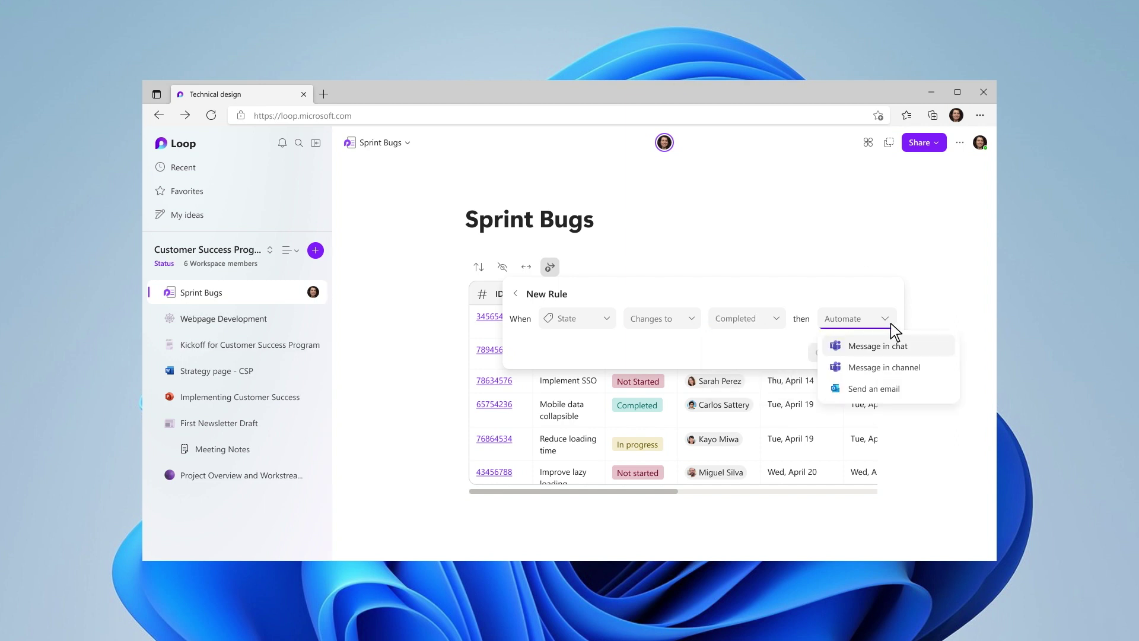
pyautogui.click(910, 350)
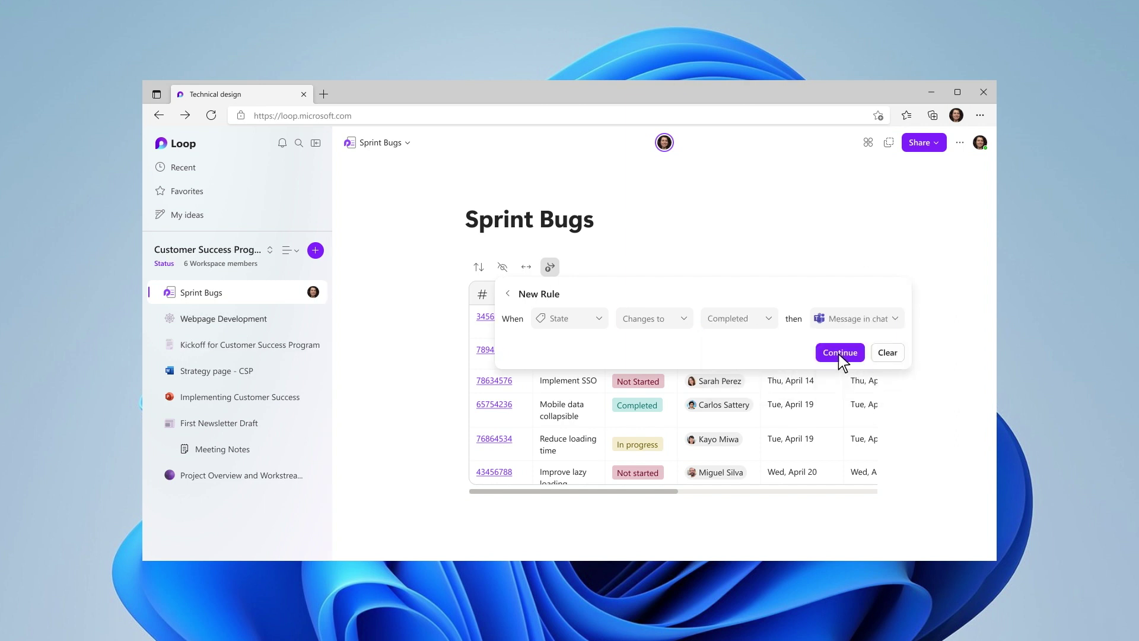
pyautogui.click(838, 354)
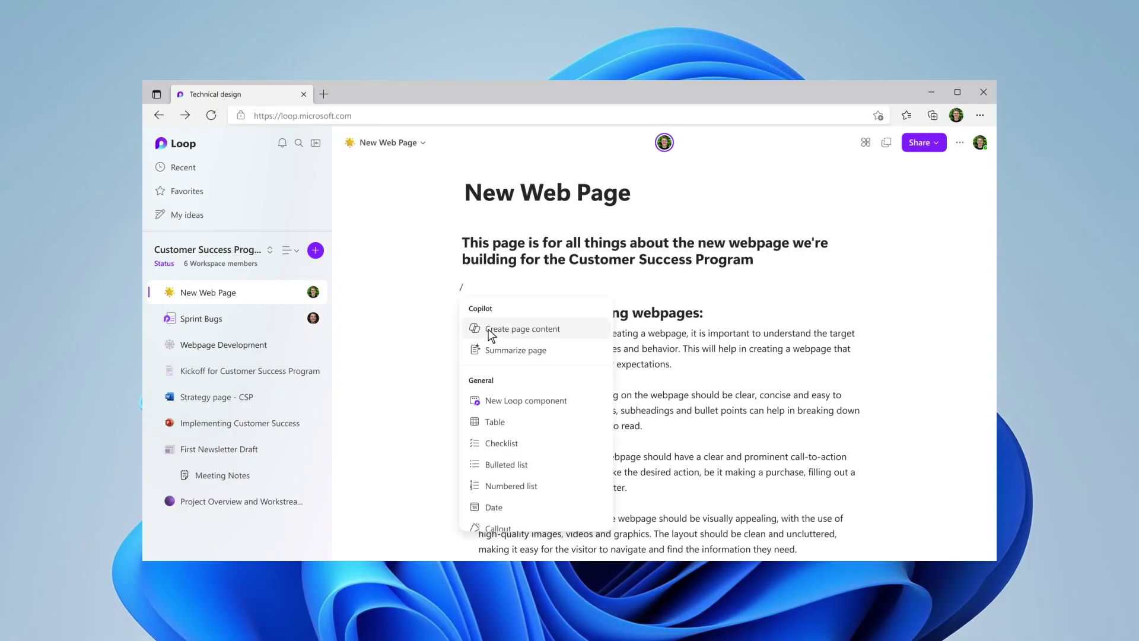
# - Ask Copilot 'What decisions were made on this page?' to generate page content
pyautogui.click(475, 334)
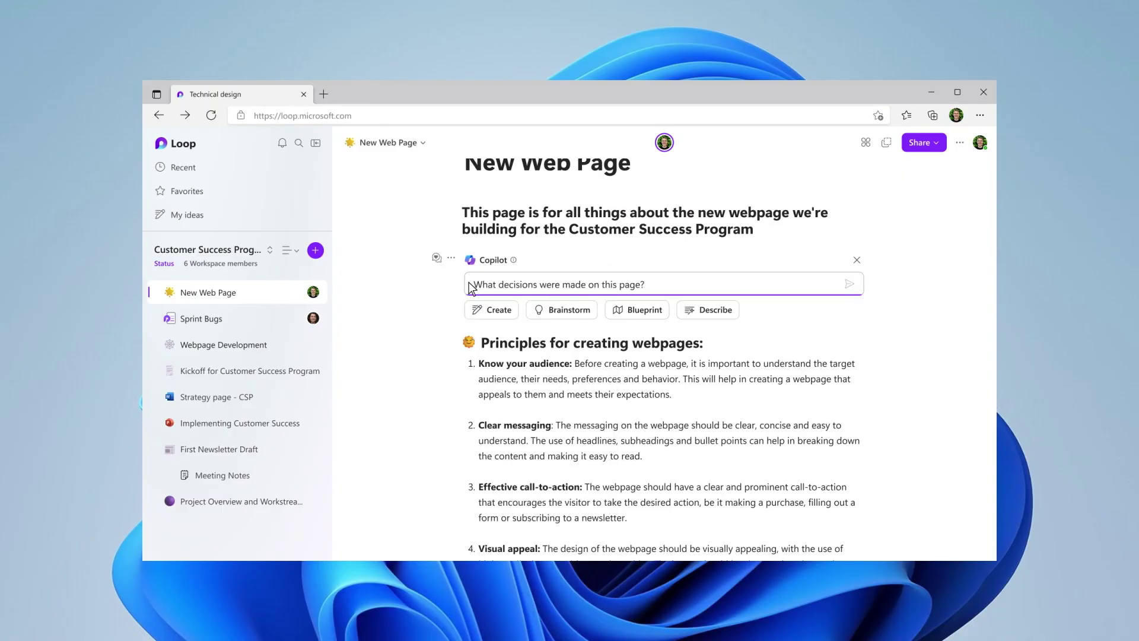
pyautogui.hotkey('ctrl', 'v')
pyautogui.click(850, 286)
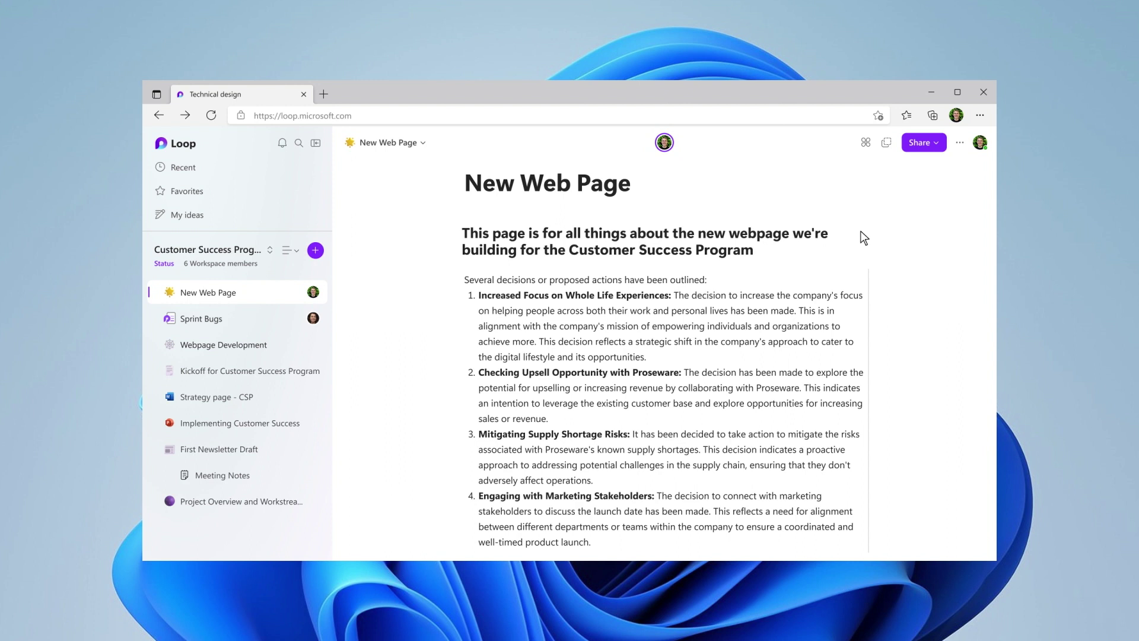
pyautogui.click(959, 143)
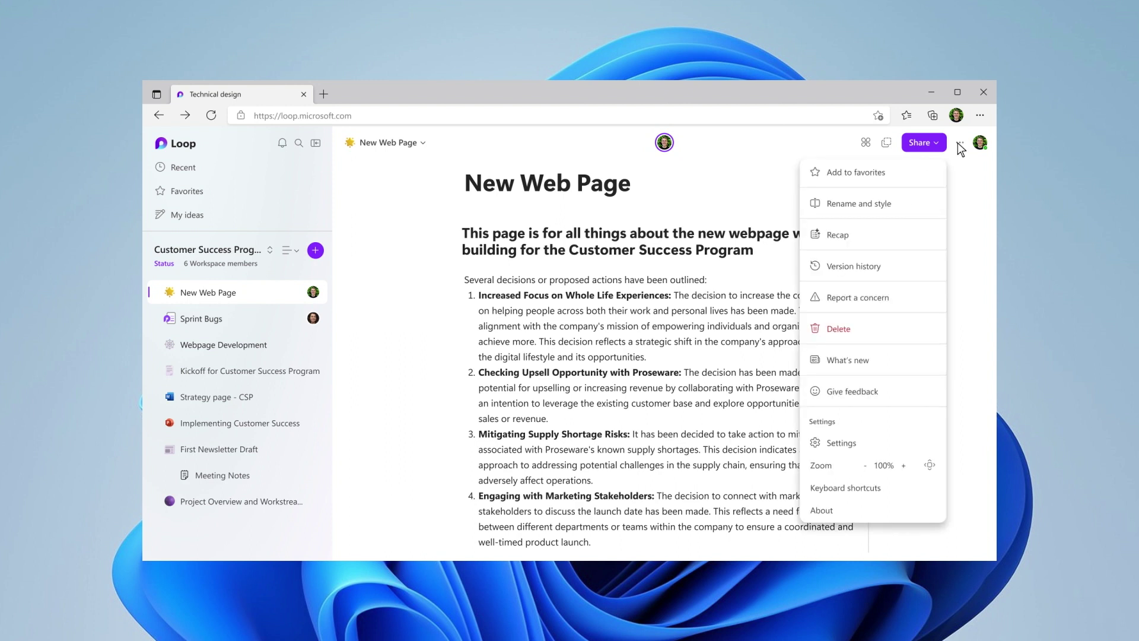
pyautogui.click(816, 231)
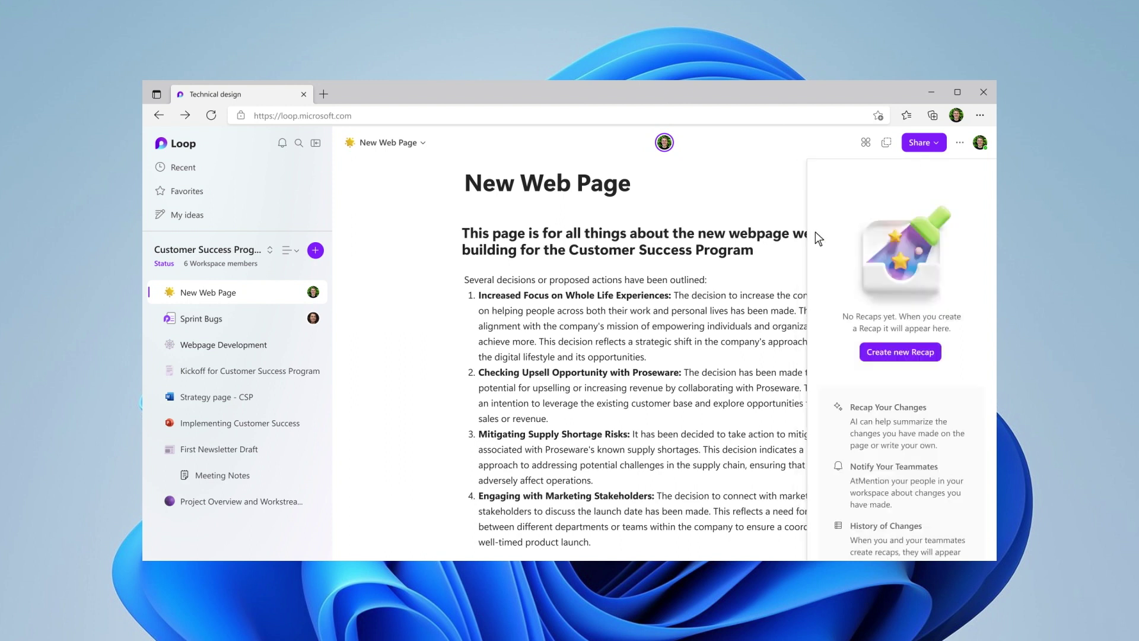
pyautogui.click(897, 351)
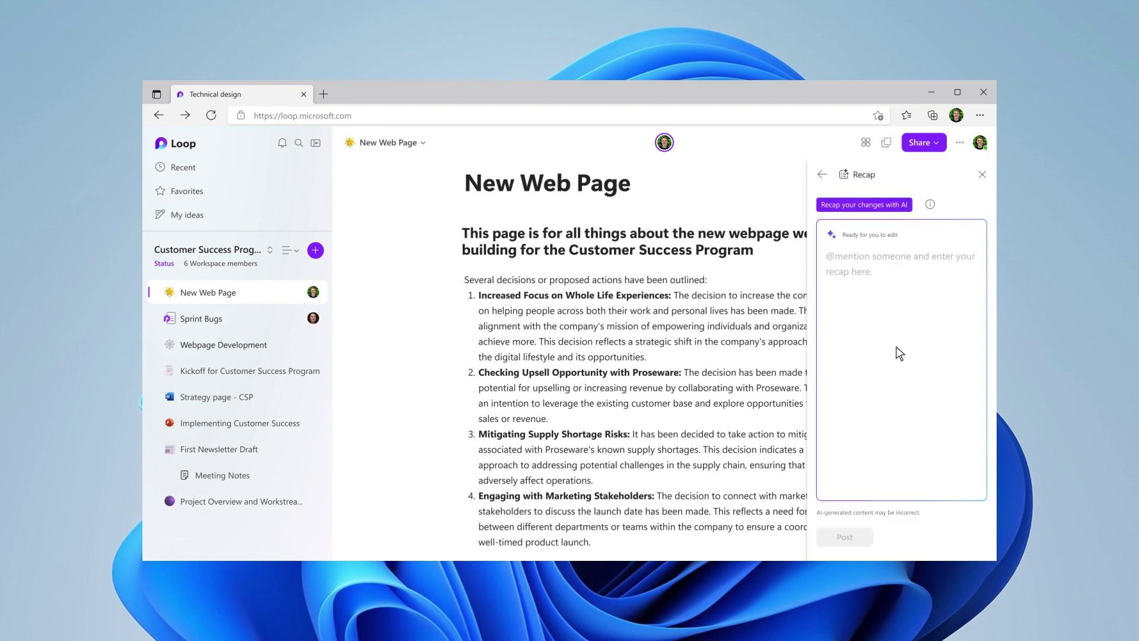
pyautogui.click(861, 203)
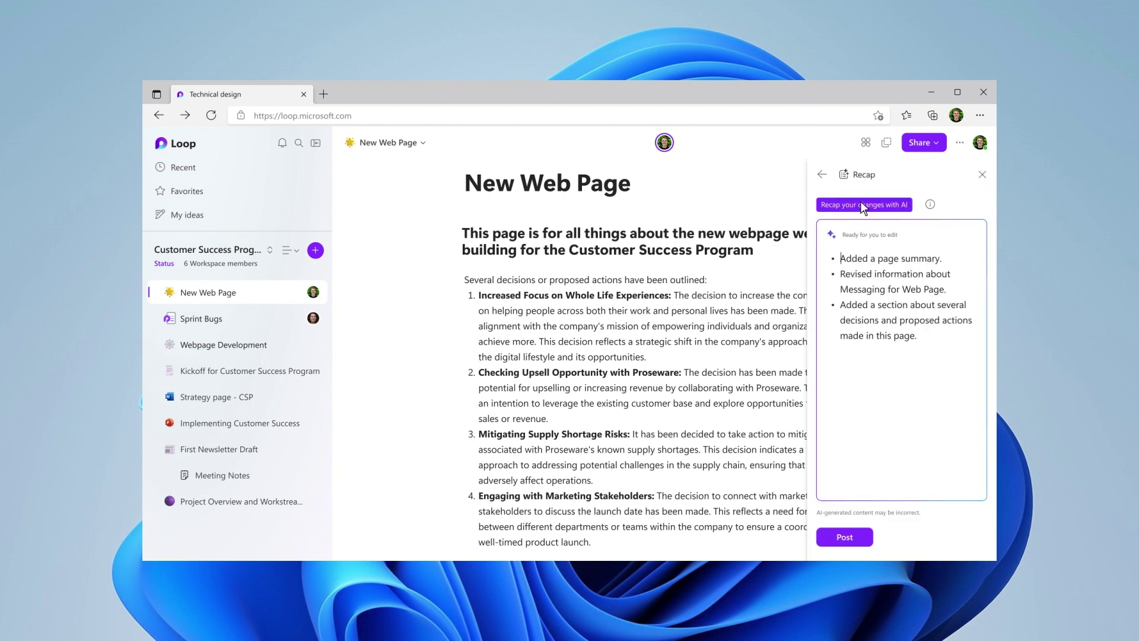
pyautogui.press('Return')
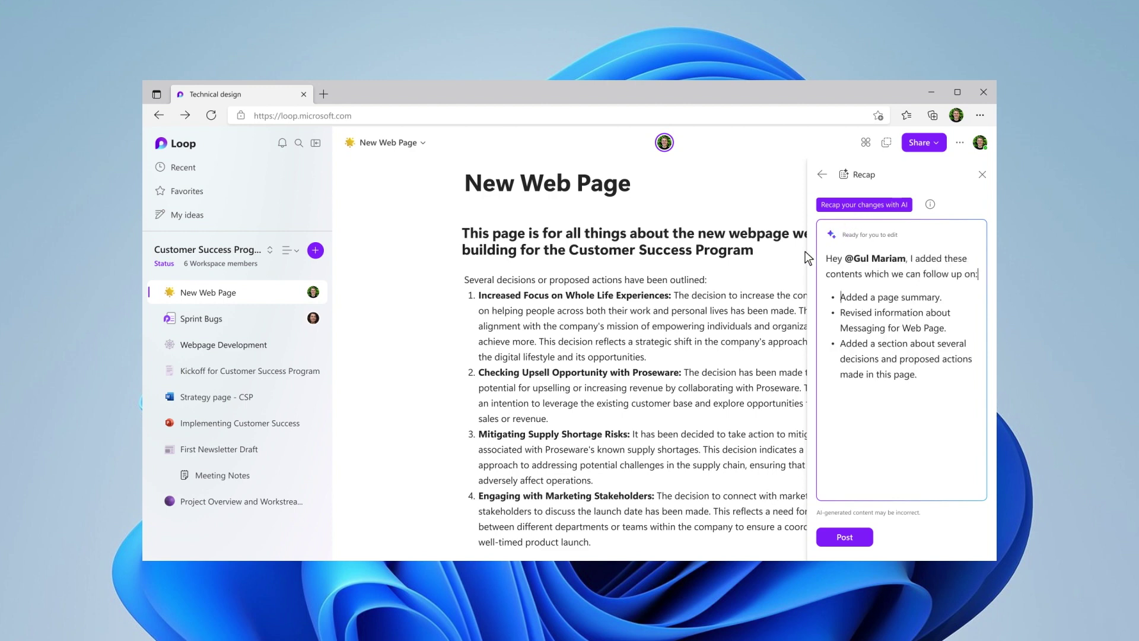
pyautogui.click(854, 533)
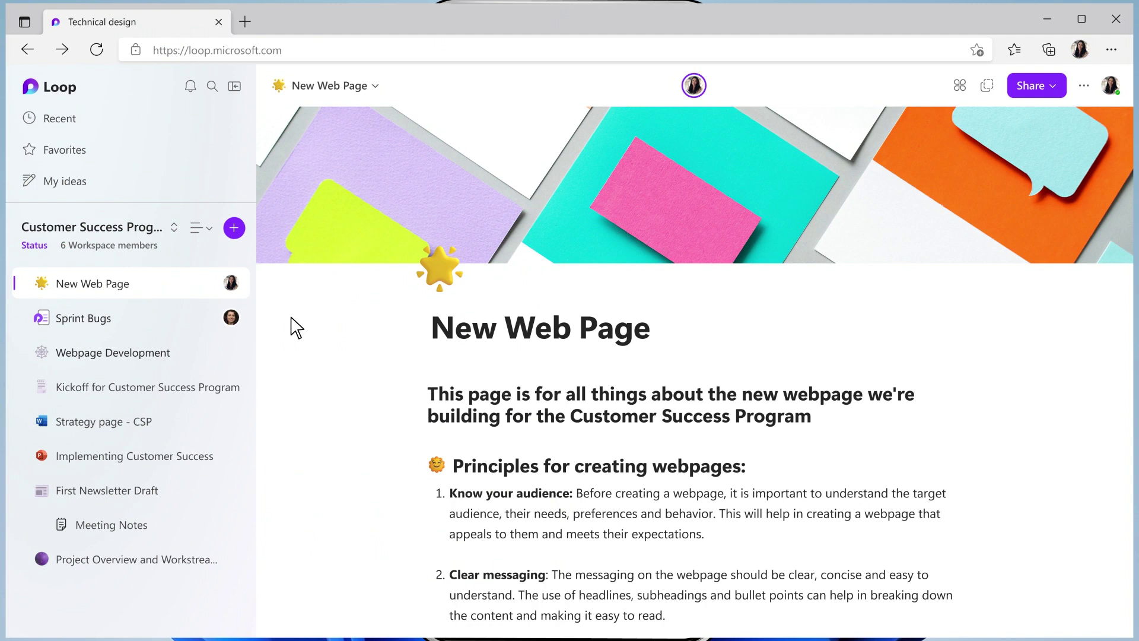
# - Scroll the Status dashboard, expand Details (7), and go to the Finish Newsletter task
pyautogui.click(35, 246)
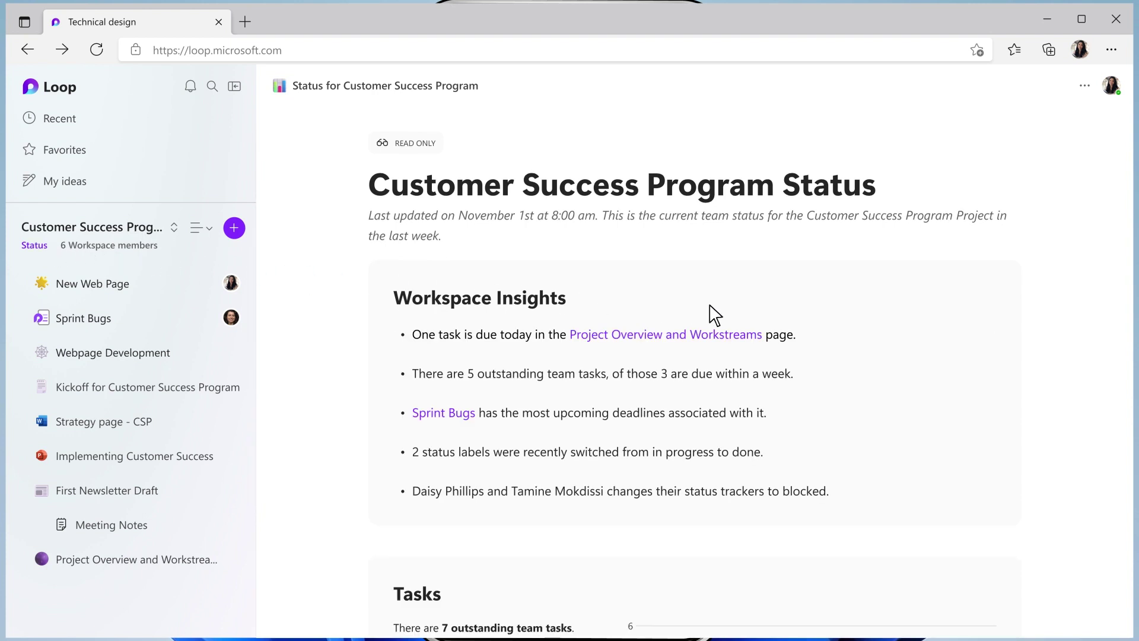
pyautogui.scroll(-4, 810, 325)
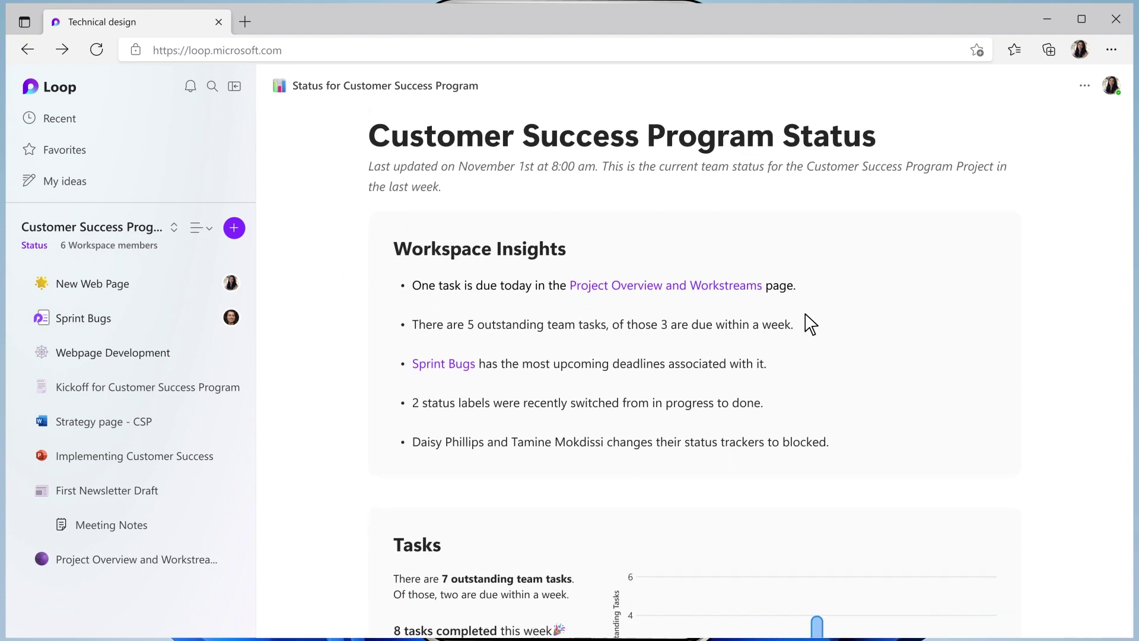
pyautogui.scroll(-10, 809, 324)
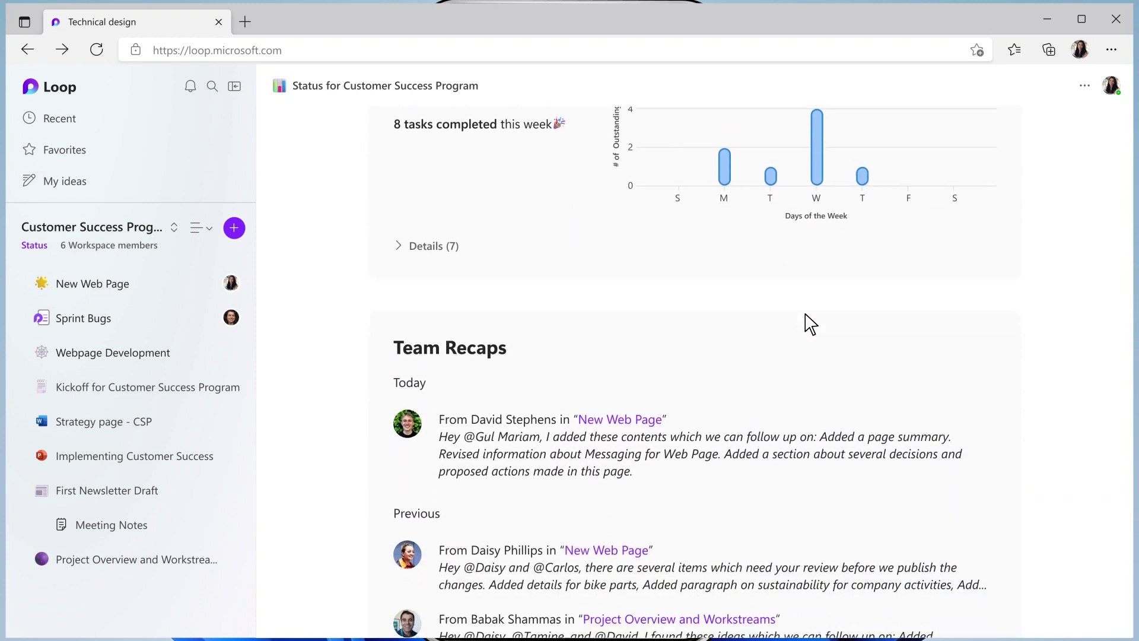
pyautogui.scroll(-1, 810, 325)
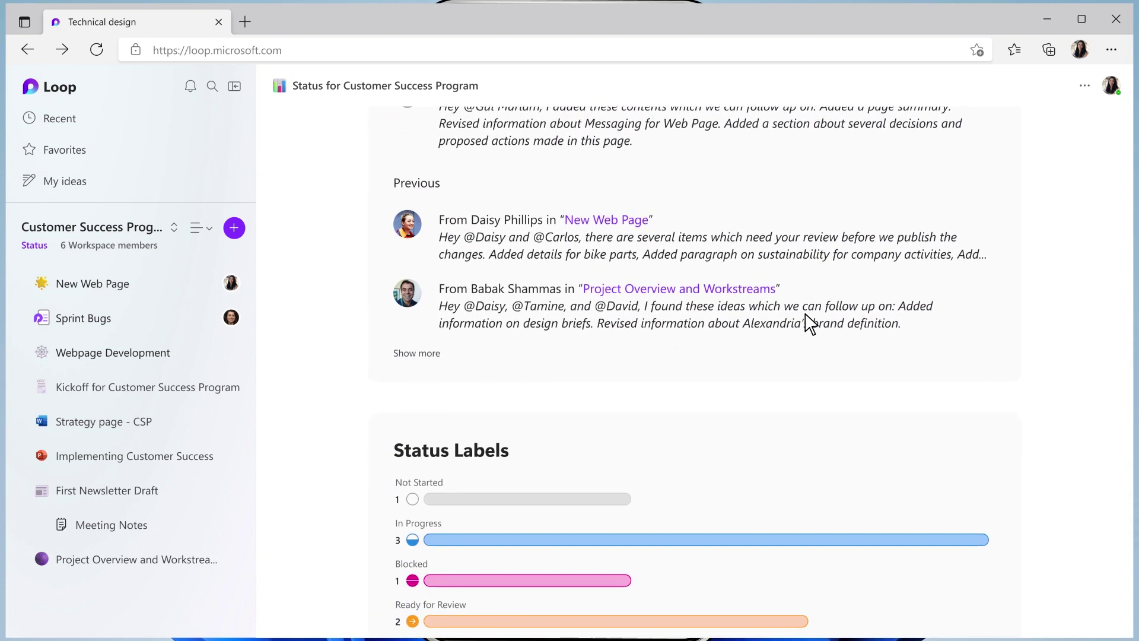
pyautogui.scroll(8, 810, 325)
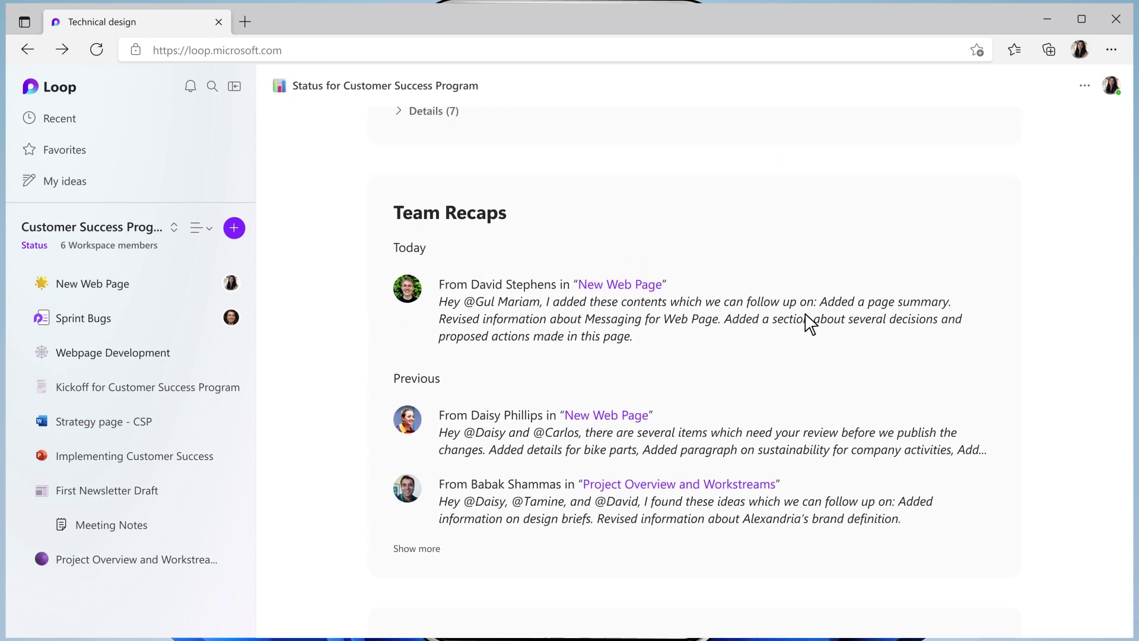
pyautogui.click(437, 414)
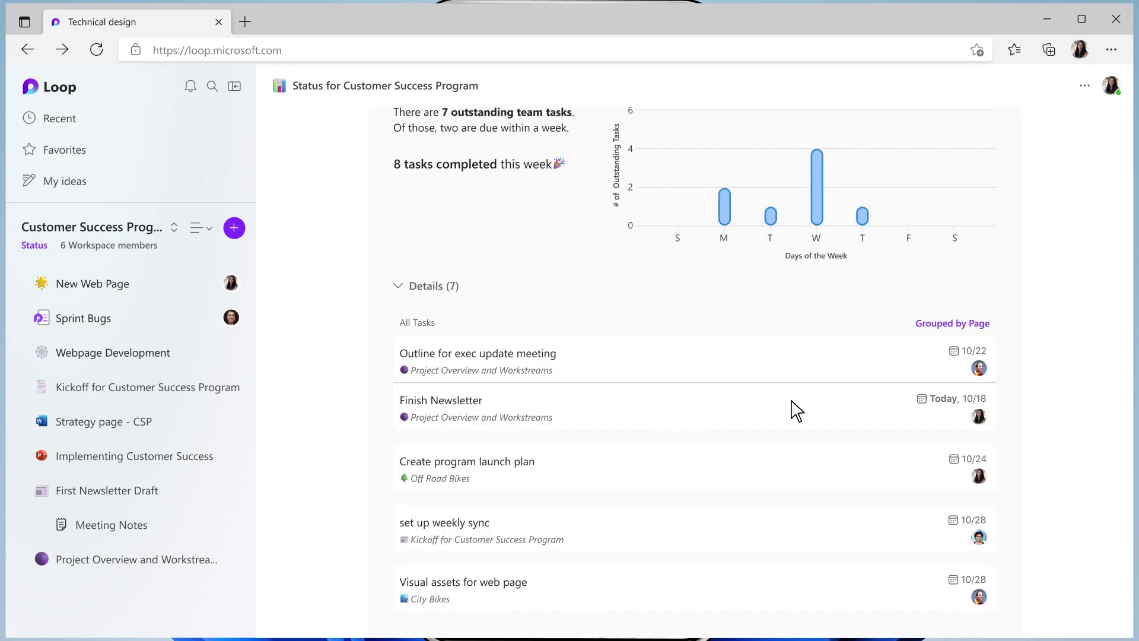
pyautogui.click(943, 405)
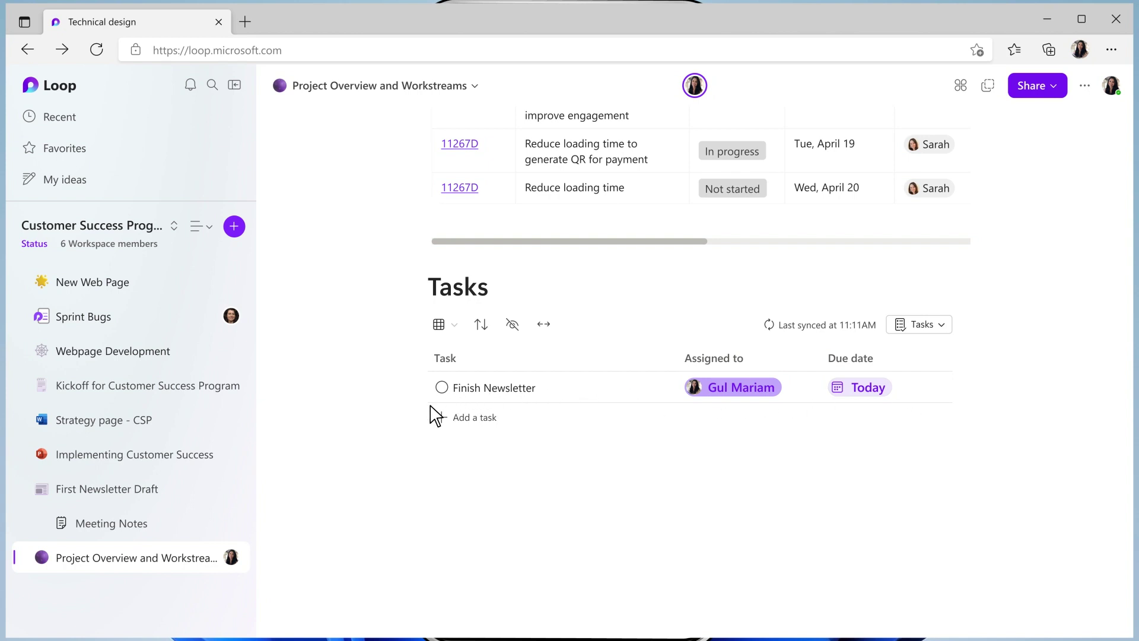
# - Rename the First Newsletter Draft page to 'Customer Success Newsletter'
pyautogui.click(156, 492)
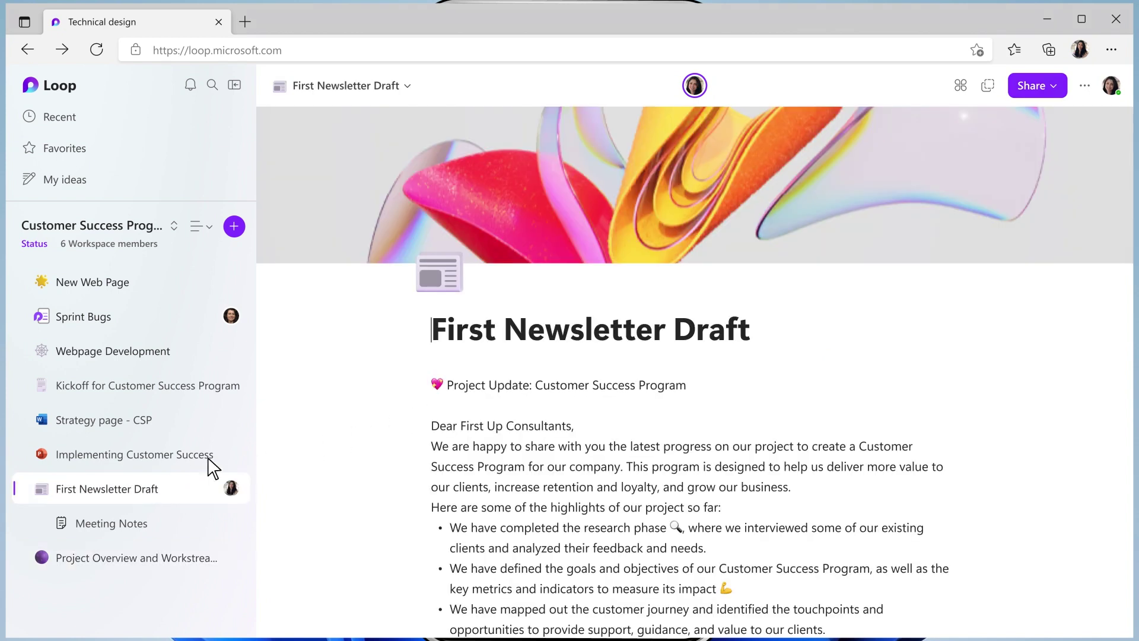
pyautogui.tripleClick(438, 343)
pyautogui.write('Customer Success Newsletter')
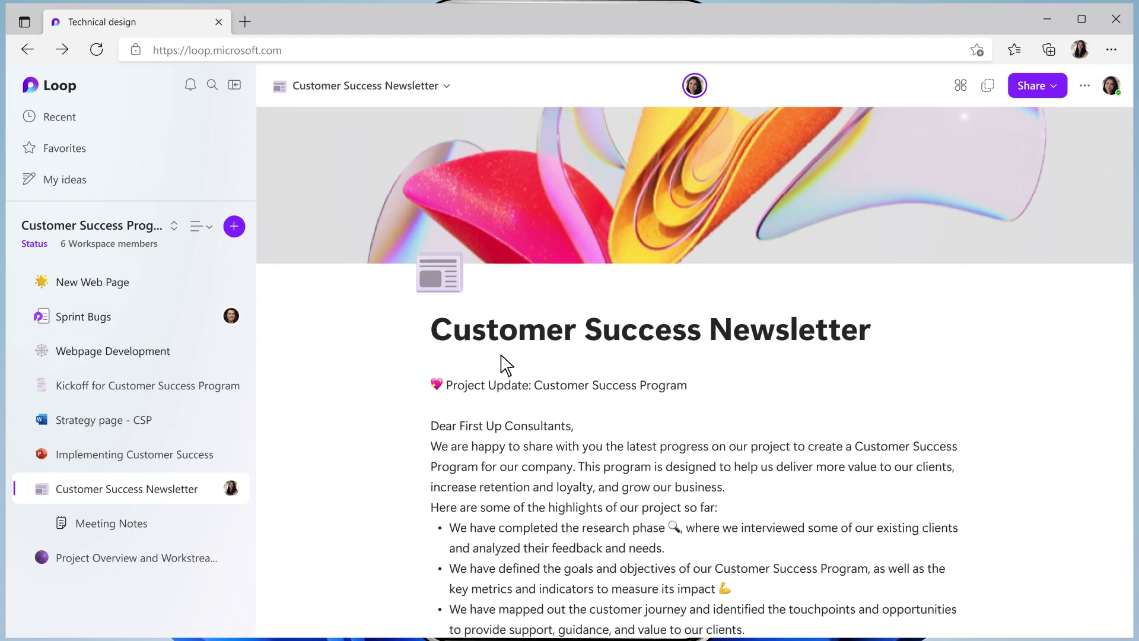
# - Add a heart boost saying 'Love how this came together' to the Project Update line
pyautogui.click(694, 388)
pyautogui.write('/Bo')
pyautogui.click(745, 443)
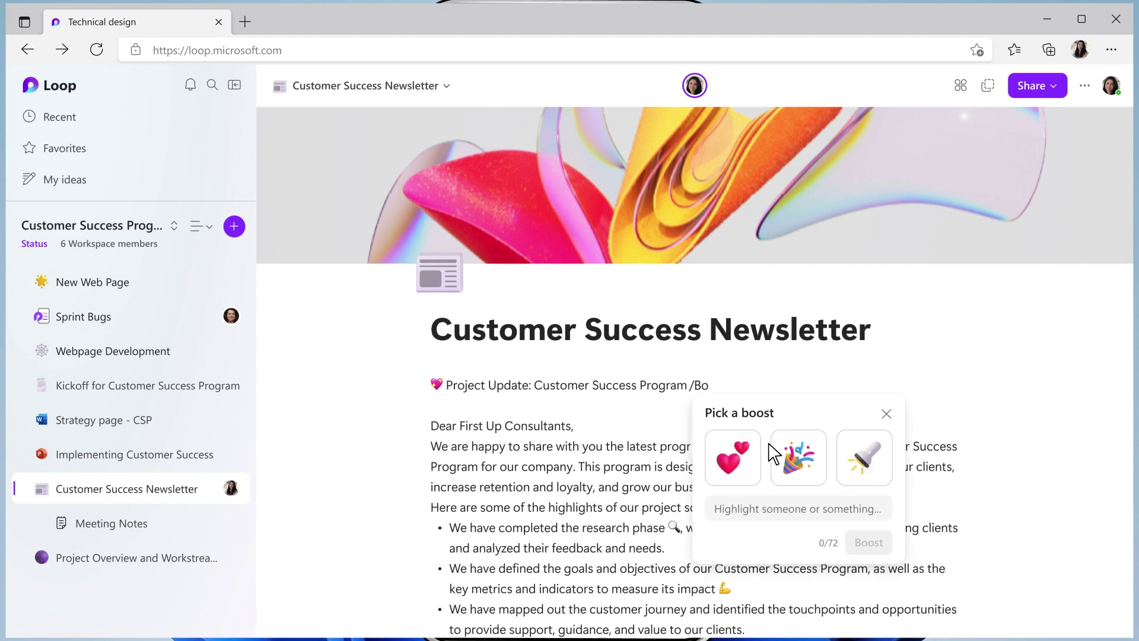
pyautogui.click(734, 455)
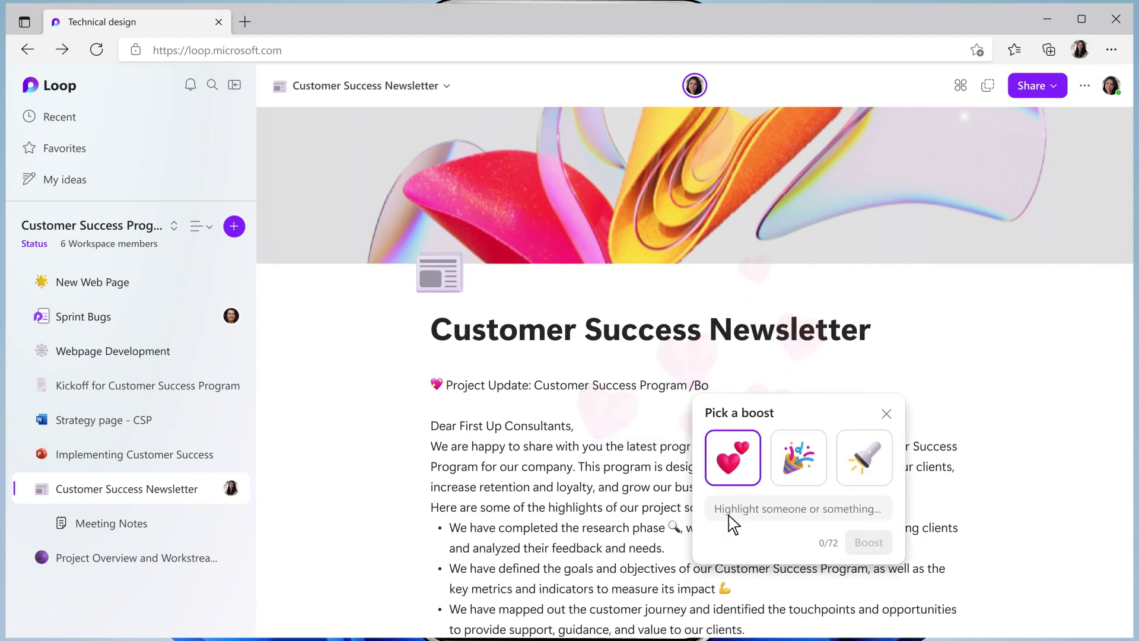
pyautogui.click(731, 517)
pyautogui.write('Love how this came together!')
pyautogui.click(865, 558)
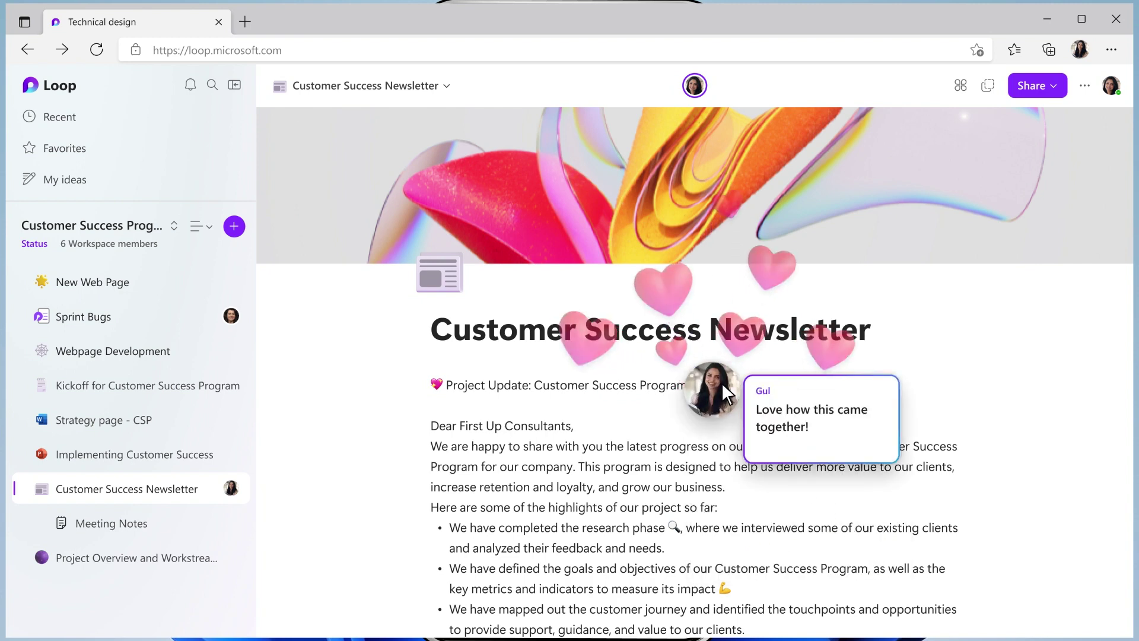
# - Copy the Customer Success Newsletter link as a Loop component from Share
pyautogui.click(1045, 86)
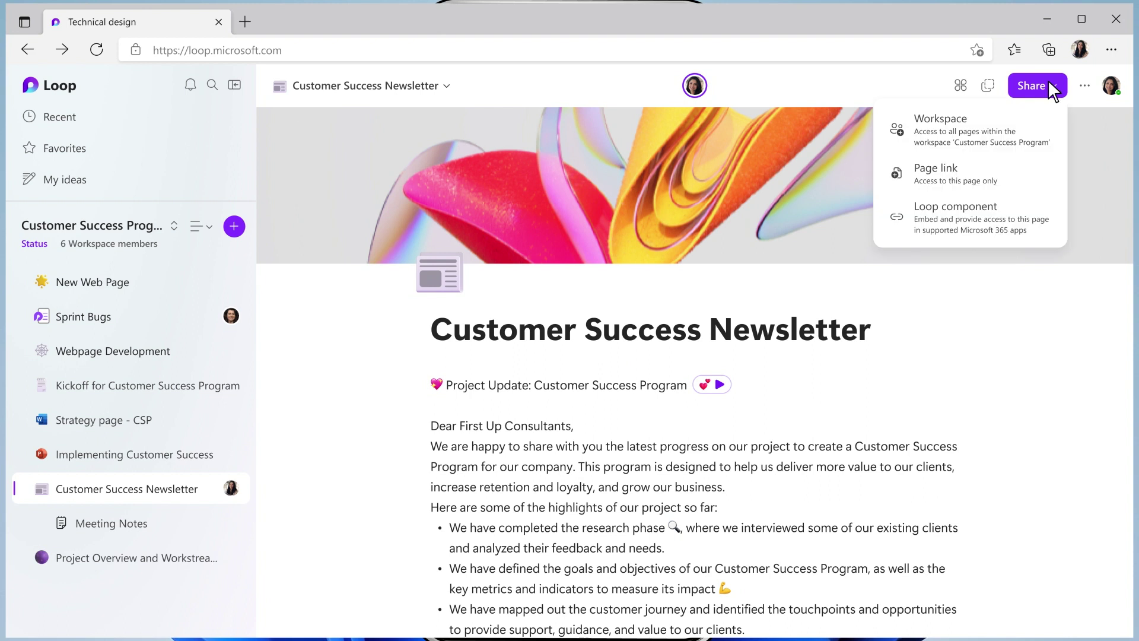
pyautogui.click(958, 221)
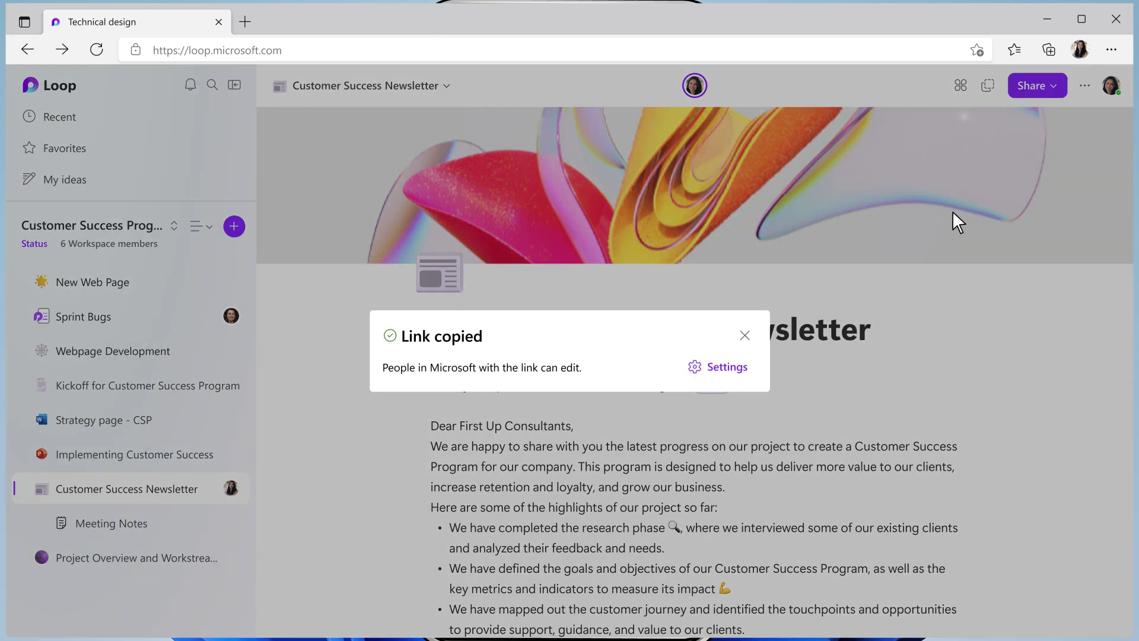